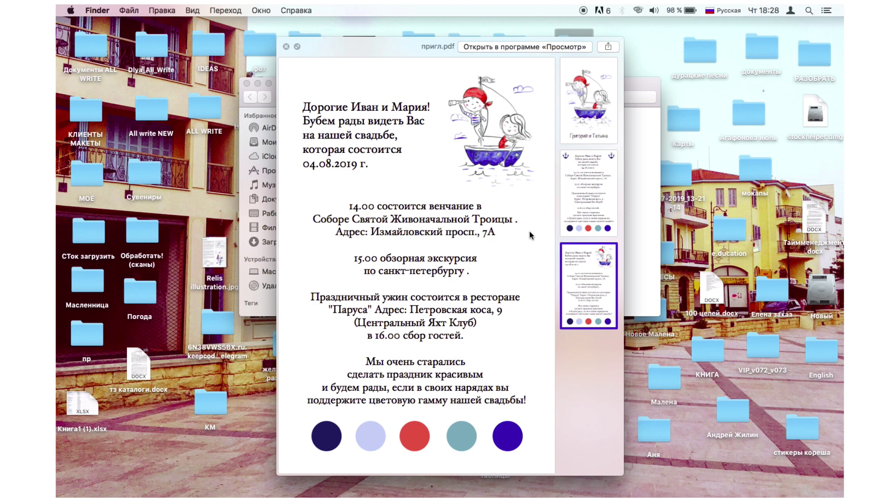
Step: Close the open preview, find nadezhda22.pdf in the invitations folder and preview its pages
click(287, 46)
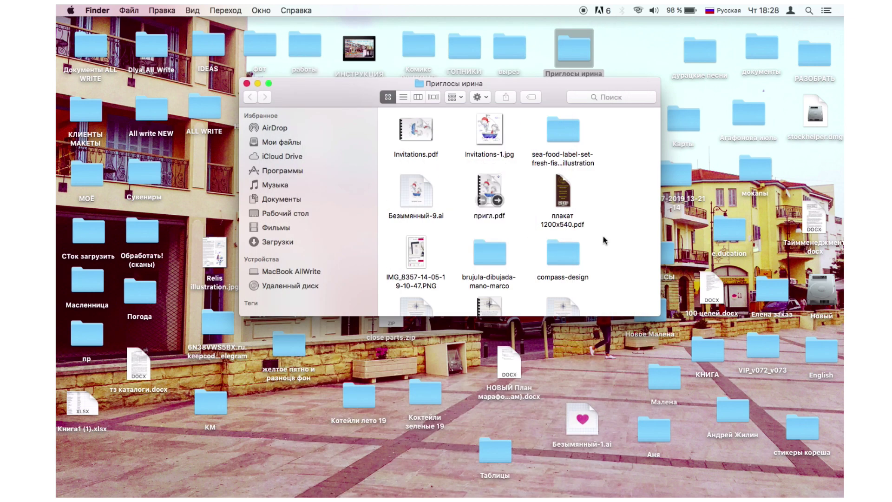
scroll(605, 240, down, 5)
scroll(604, 240, down, 5)
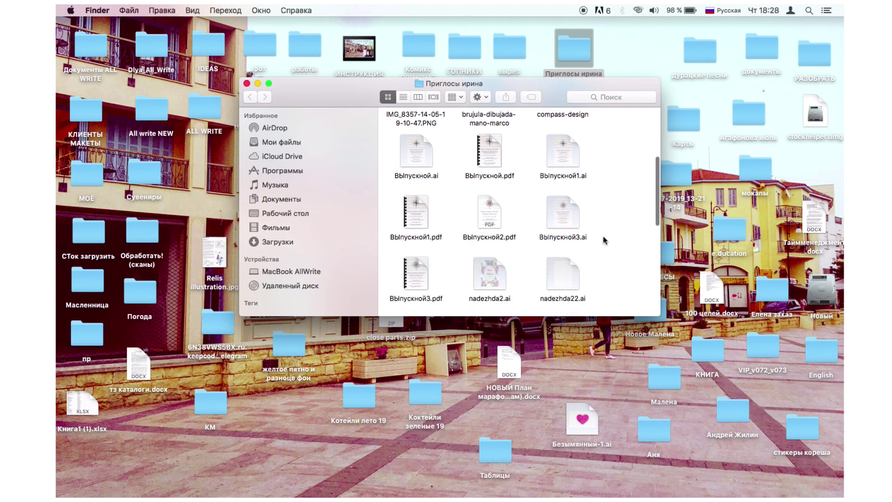
scroll(603, 240, down, 5)
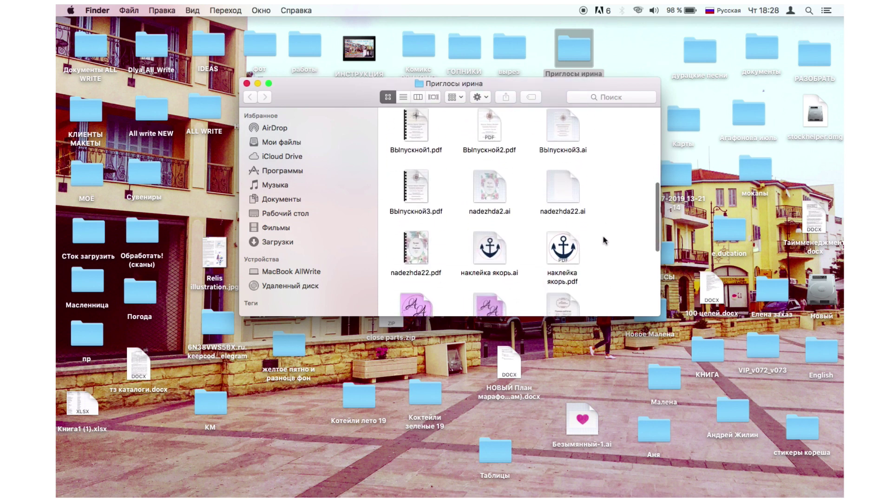
click(416, 154)
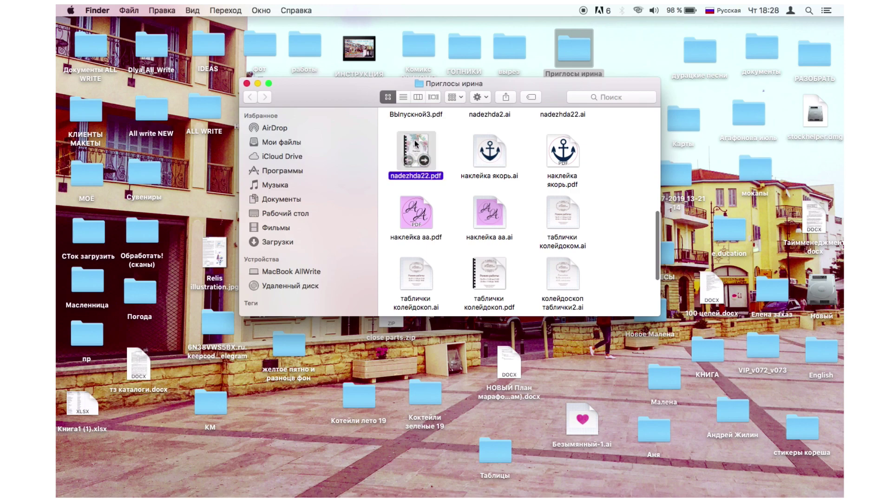
key(space)
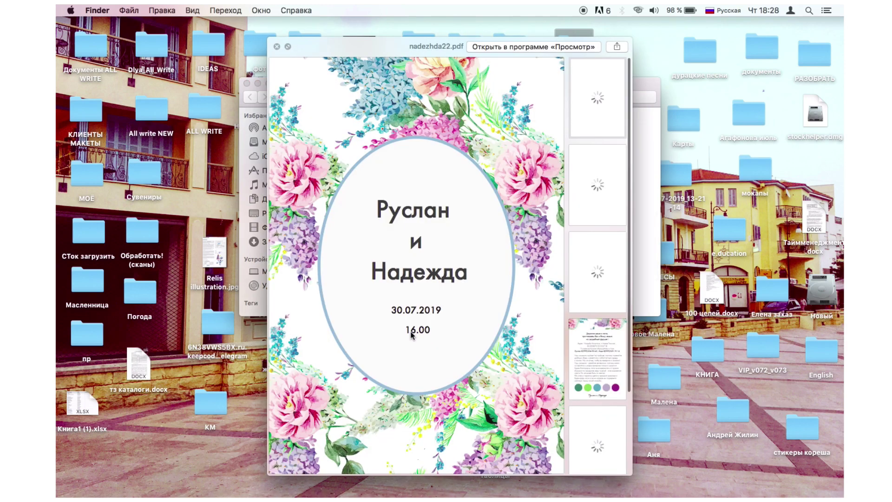
scroll(412, 333, down, 1)
scroll(412, 332, up, 1)
scroll(412, 332, down, 20)
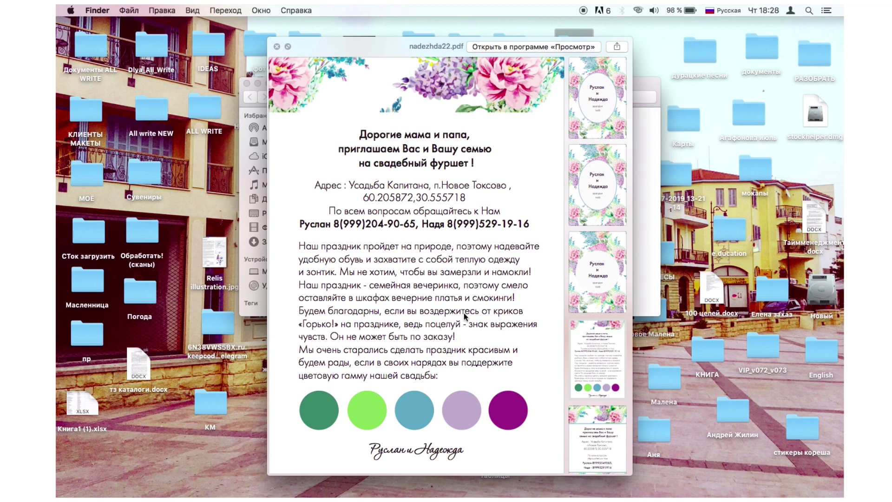
click(277, 47)
click(590, 256)
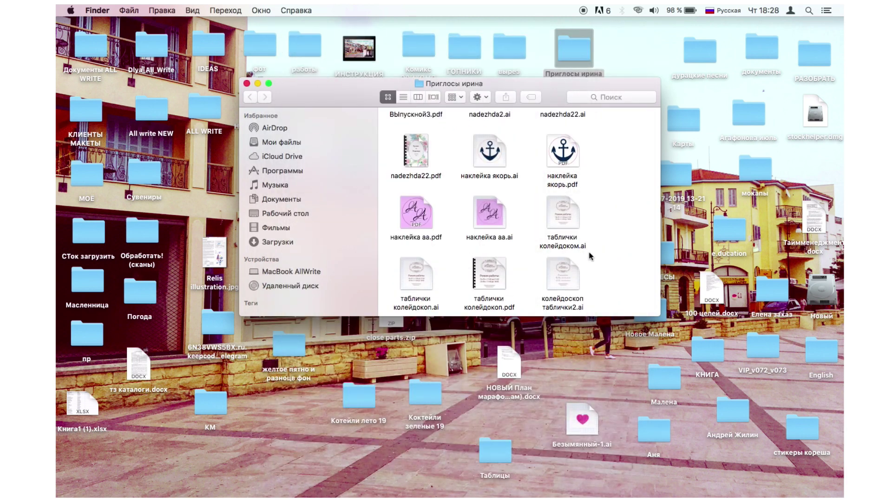
Step: Preview the sailing-boat invitation пригл.pdf in the same folder and close the preview
scroll(590, 256, up, 10)
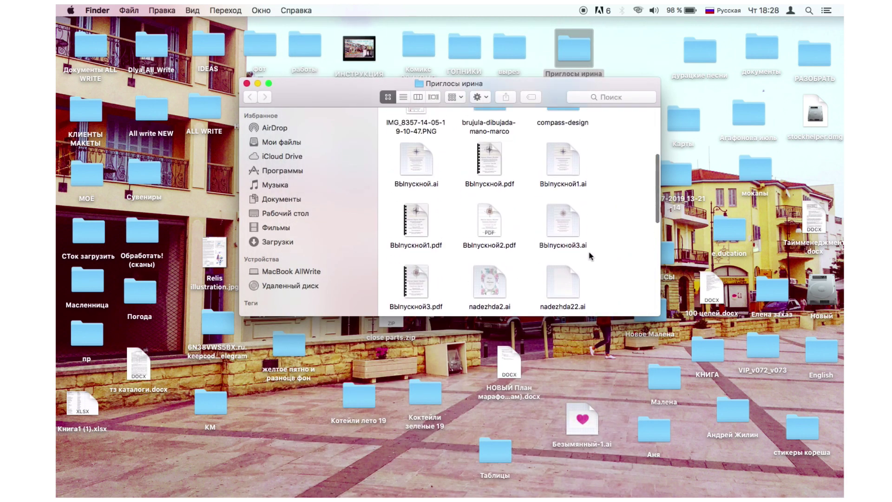
click(484, 191)
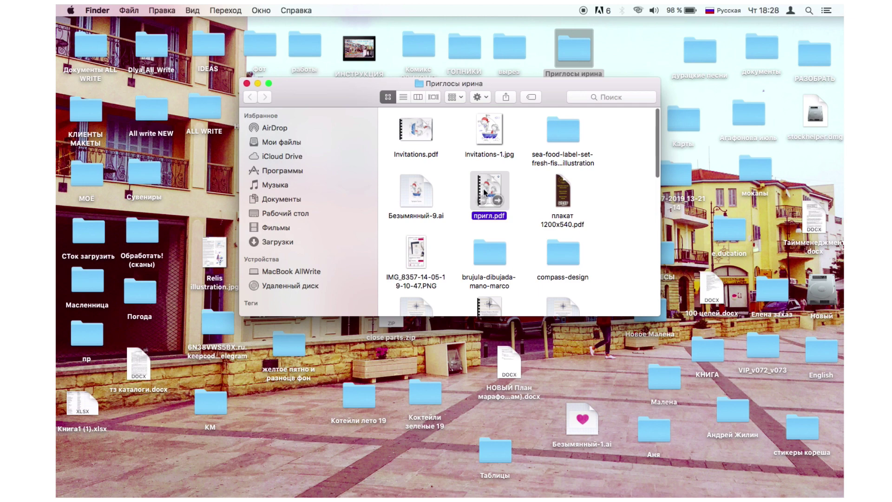
key(space)
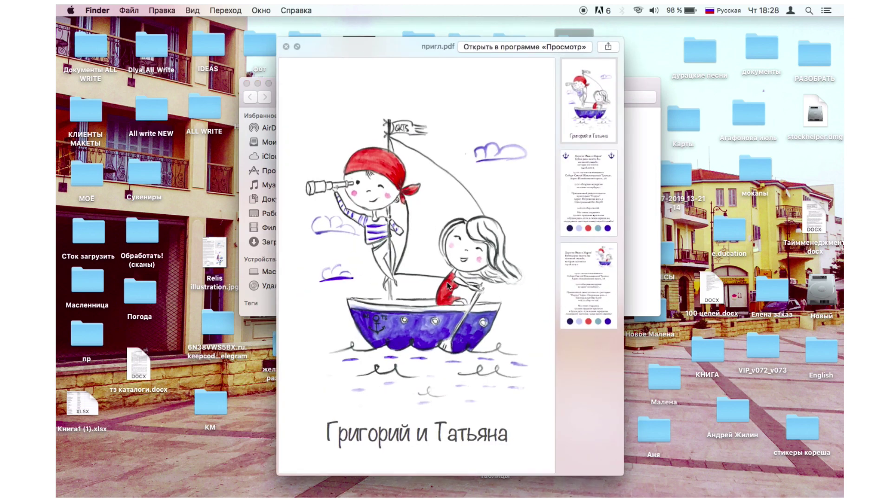
click(286, 47)
click(582, 224)
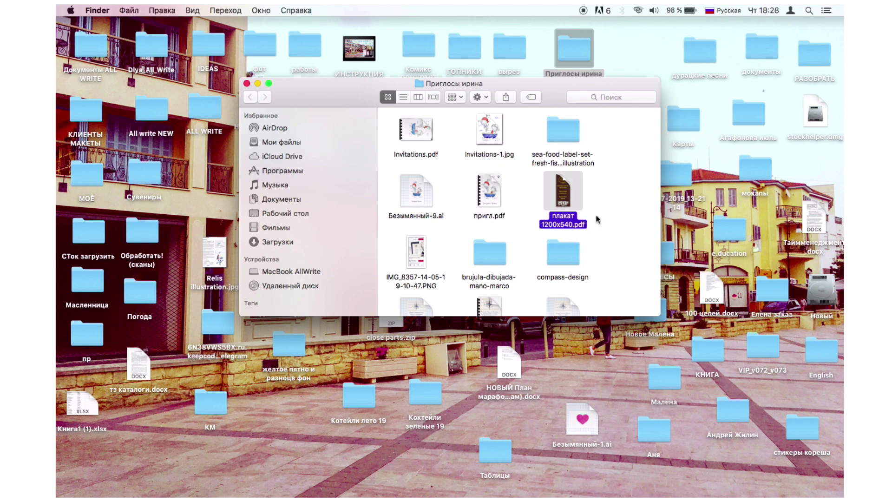
click(618, 212)
Step: Switch to Illustrator and start a new document using the Печать (Print) profile
mouse_move(325, 495)
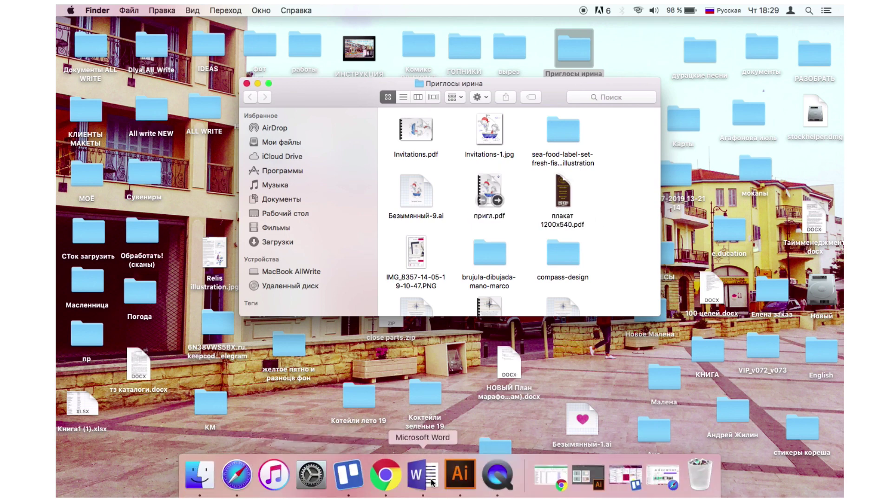
click(460, 474)
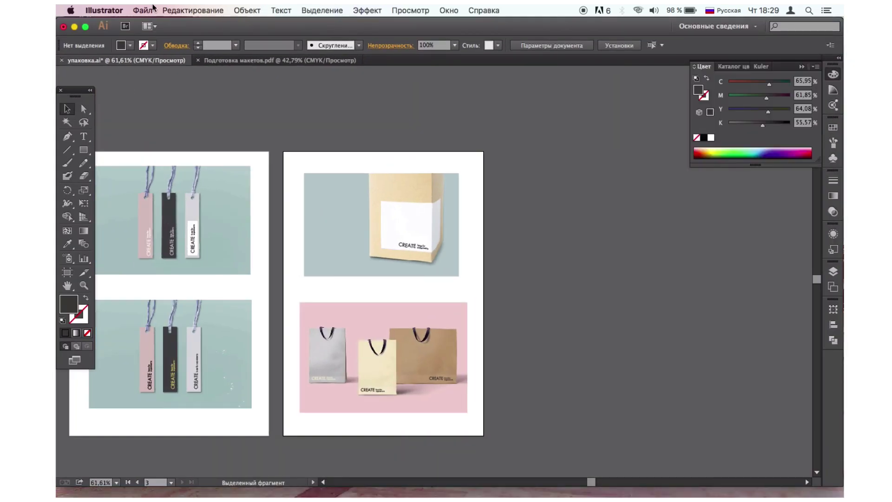
click(143, 11)
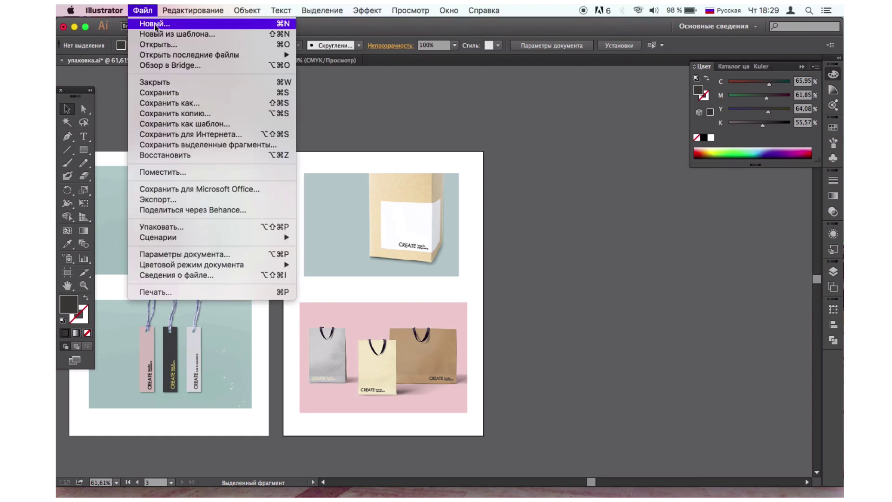
click(156, 24)
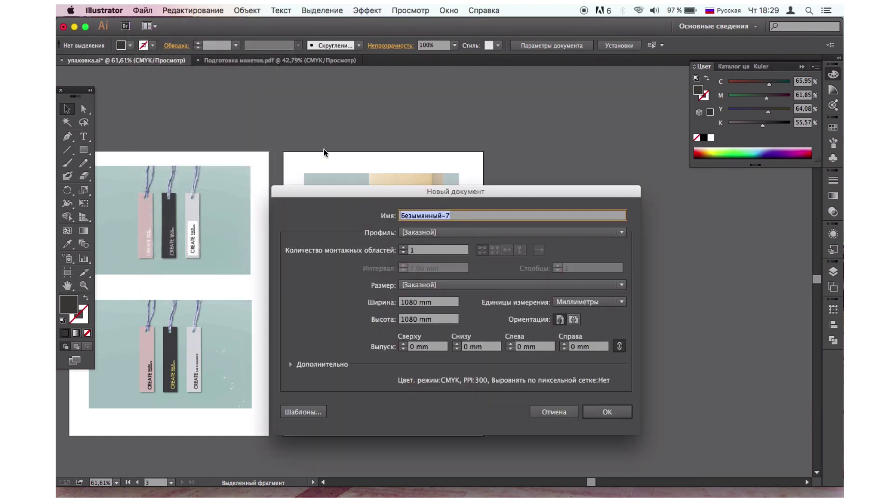
click(417, 302)
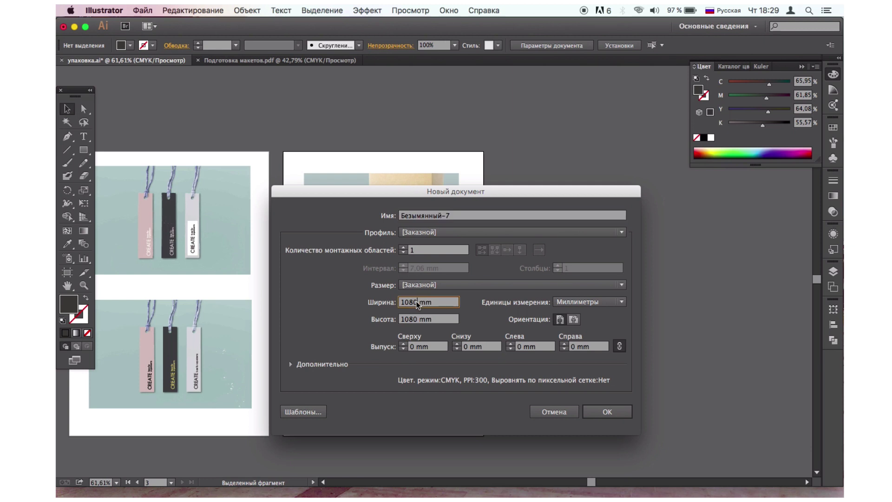
click(419, 284)
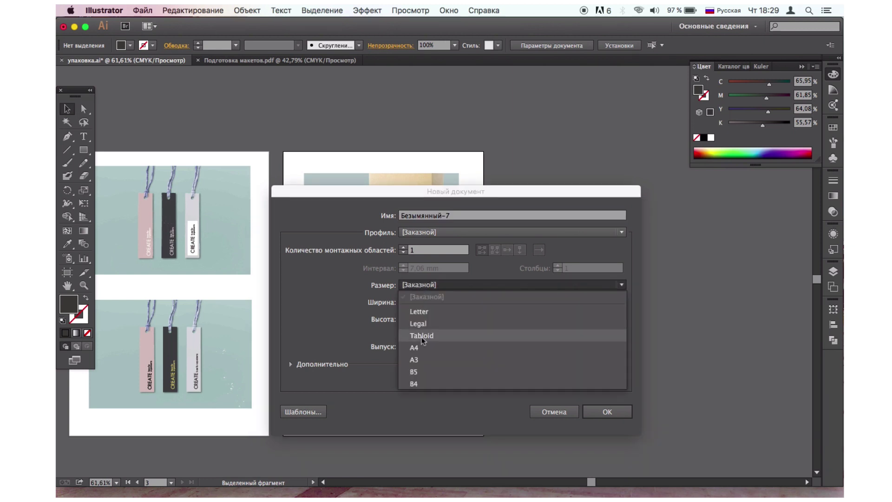
click(420, 232)
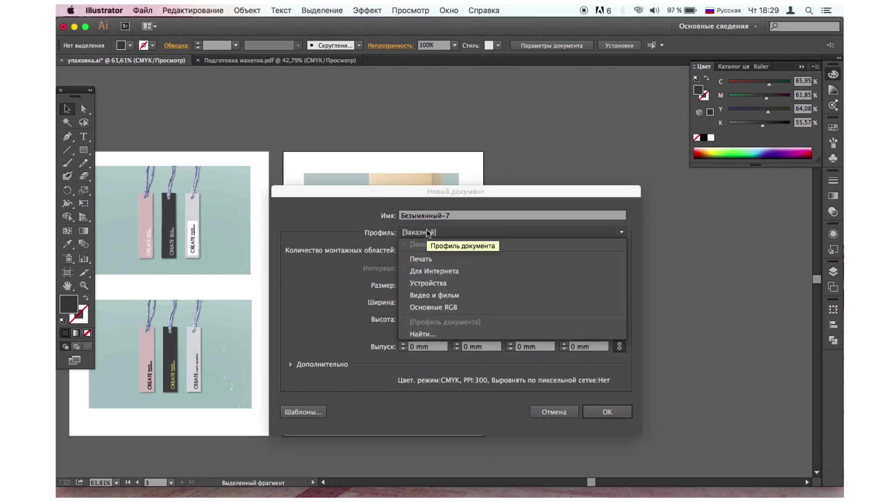
click(421, 259)
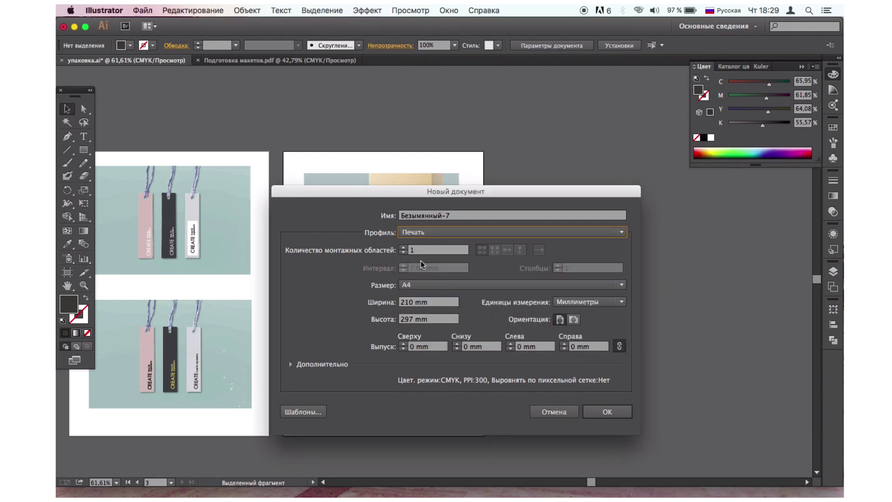
Step: Set the new document's width to 100 mm
click(412, 303)
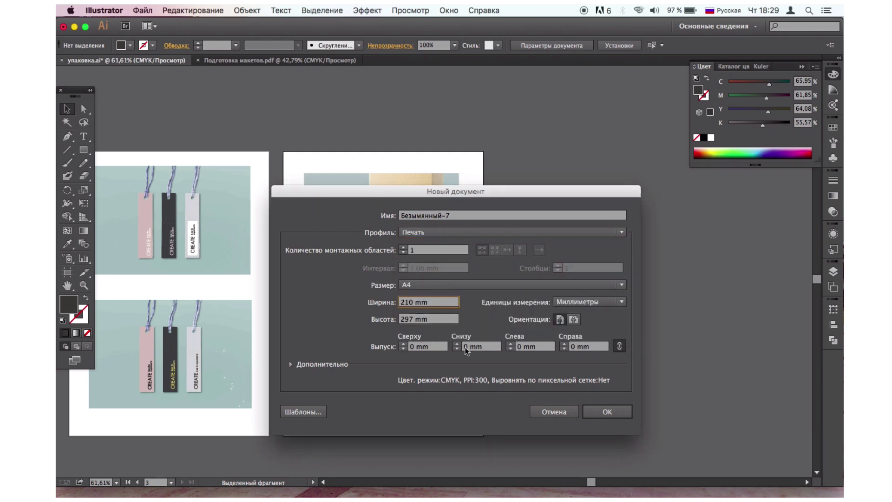
key(BackSpace)
key(BackSpace)
key(BackSpace)
text(10)
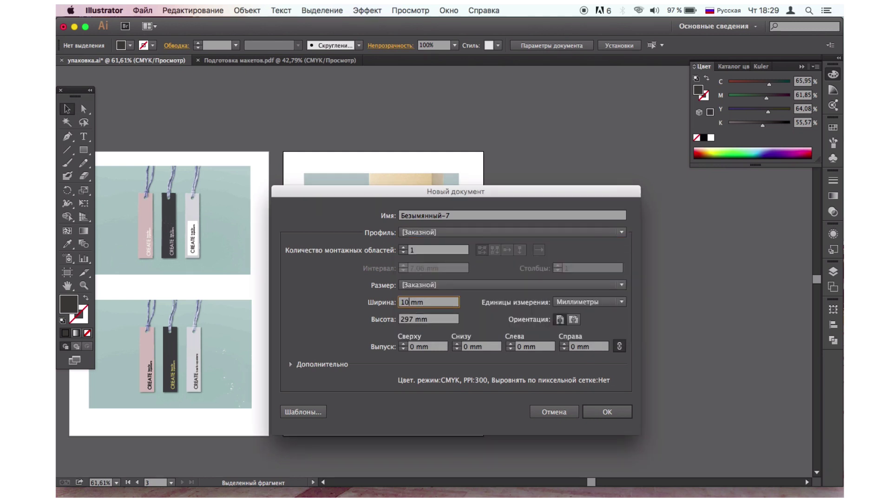
text(0)
Step: Set the new document's height to 150 mm and create the document
click(417, 320)
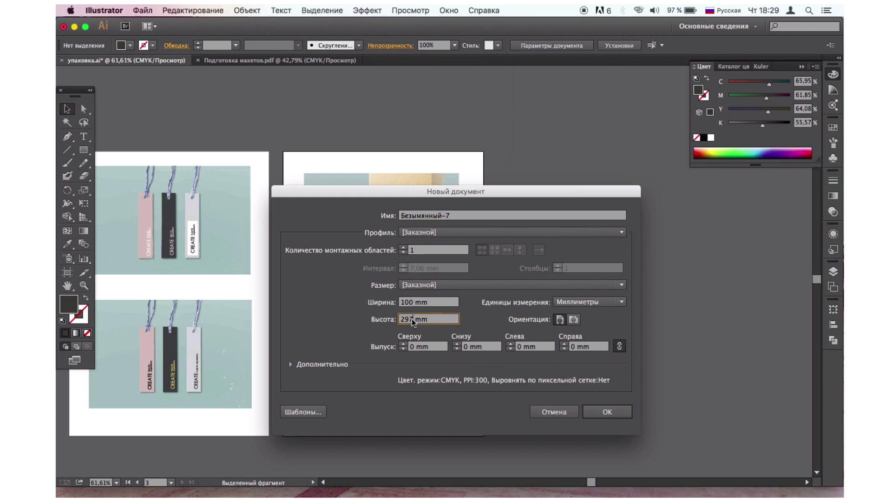
key(BackSpace)
key(BackSpace)
key(BackSpace)
text(150)
click(607, 411)
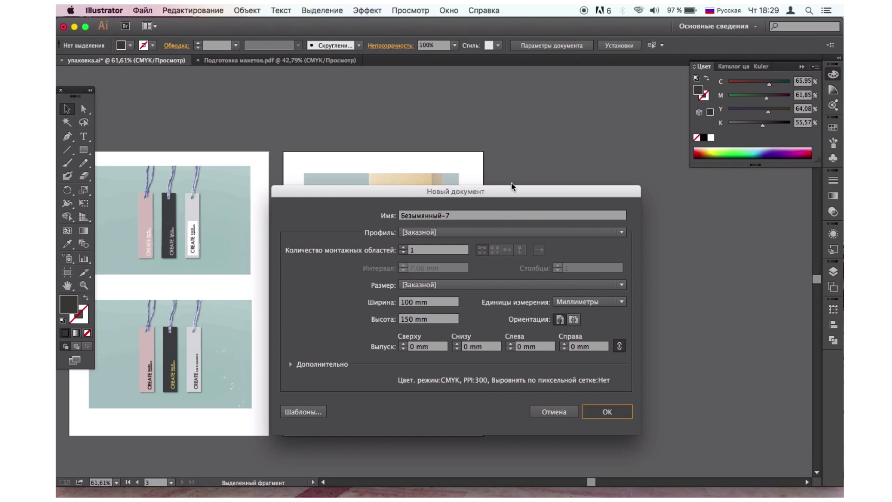
key(Return)
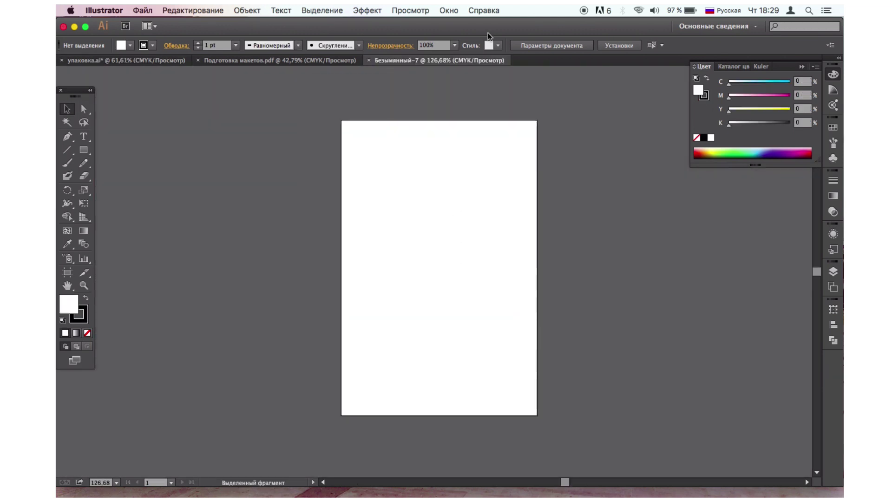
Step: Place Invitations-1.jpg from the invitations folder into the new blank document
key(F11)
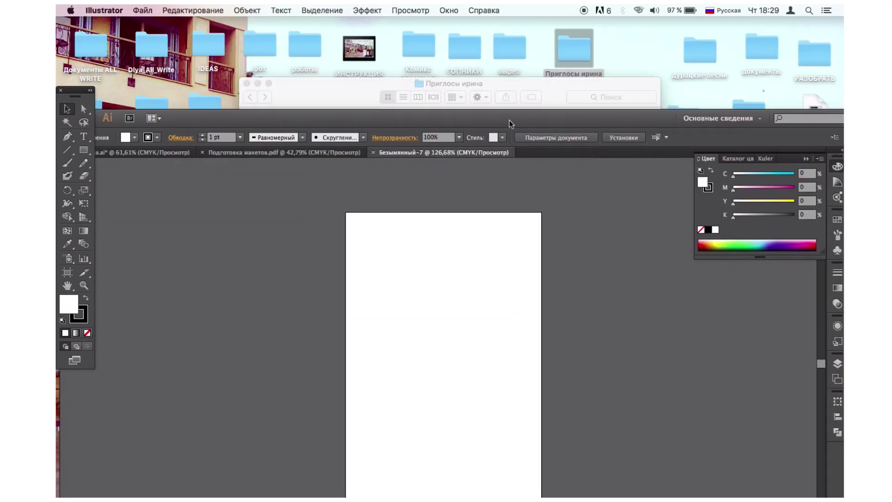
click(553, 93)
drag(489, 130, 434, 366)
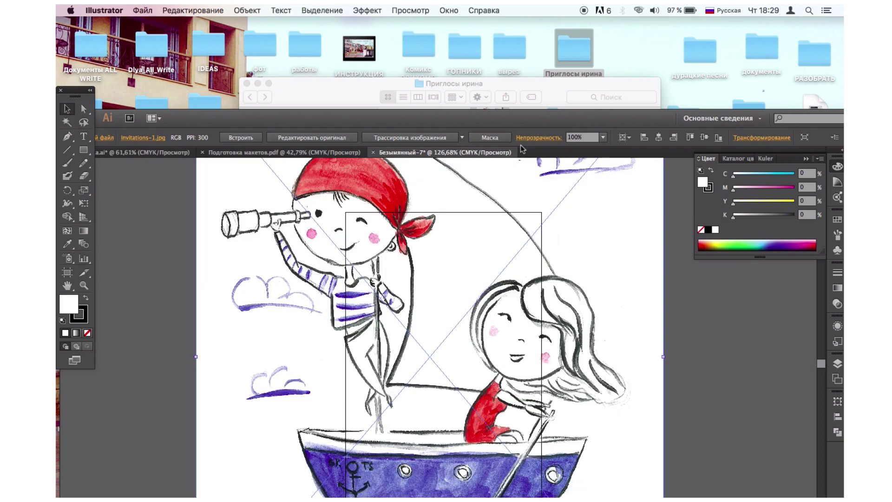
key(F11)
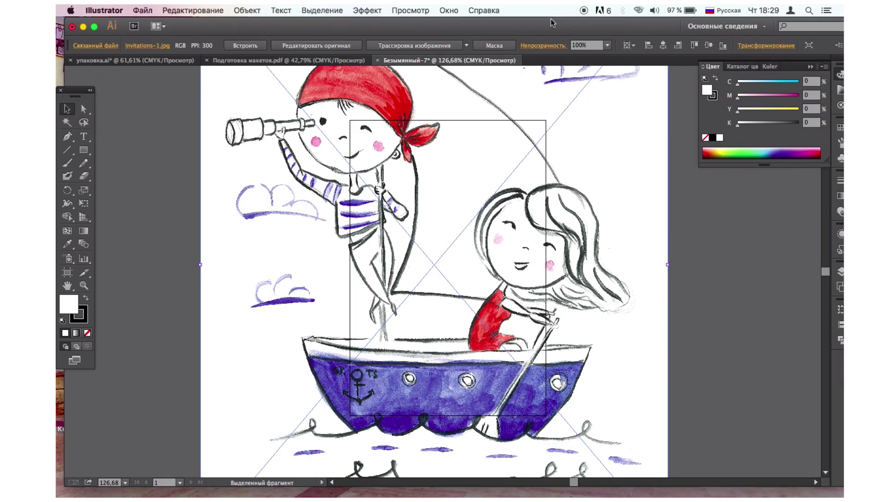
Step: Scale the placed boat illustration down proportionally to about a third of its size, so it is smaller than the artboard
scroll(487, 204, down, 5)
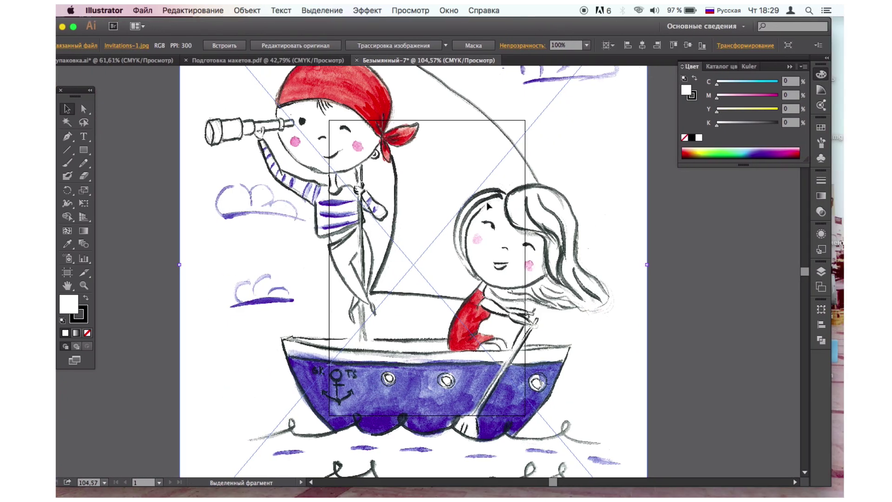
click(654, 281)
click(514, 284)
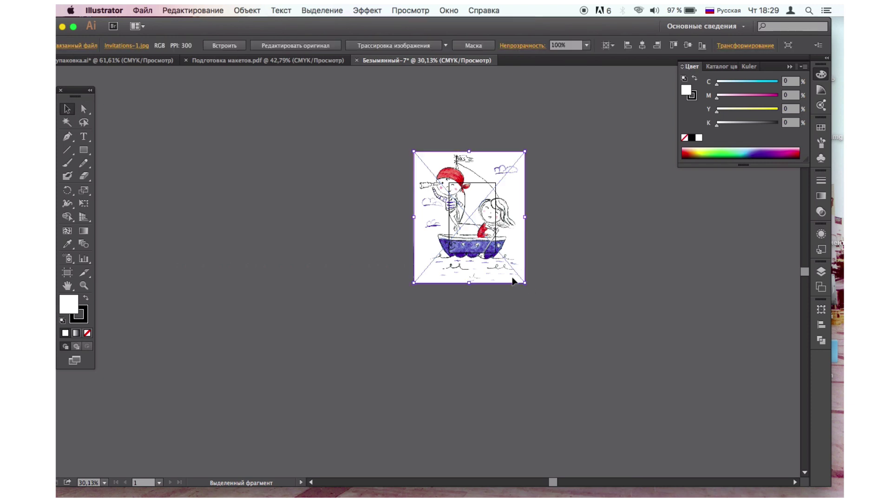
drag(525, 285, 449, 216)
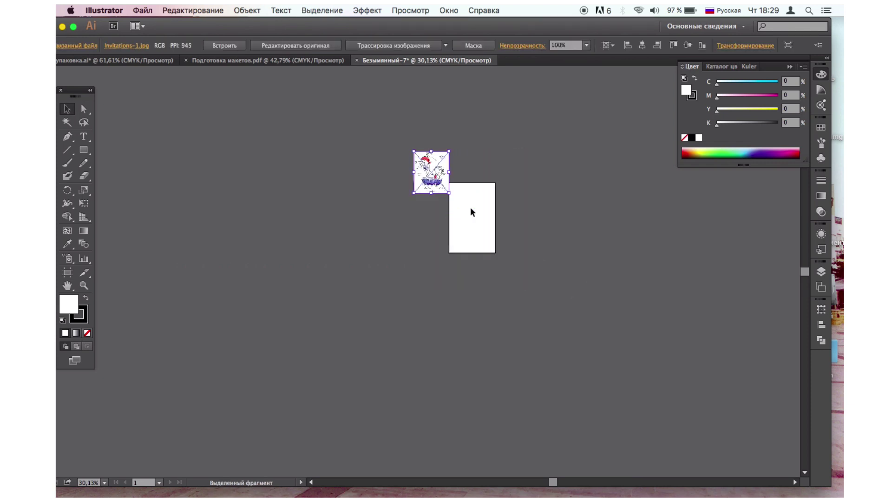
Step: Move the scaled boat illustration onto the upper part of the artboard, centred horizontally, and deselect it
scroll(470, 208, up, 4)
drag(389, 149, 476, 226)
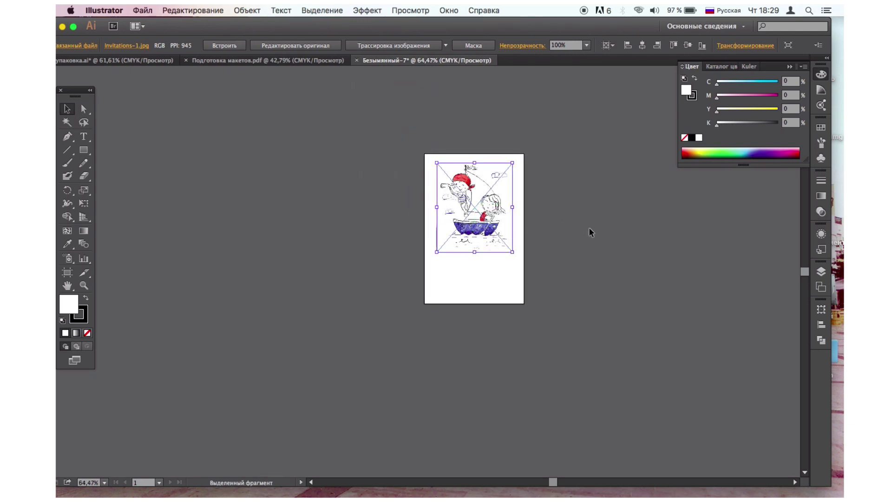
click(589, 231)
Step: Cover the stray vertical line beside the boat illustration with a tall, narrow white rectangle that has no stroke
scroll(535, 281, up, 4)
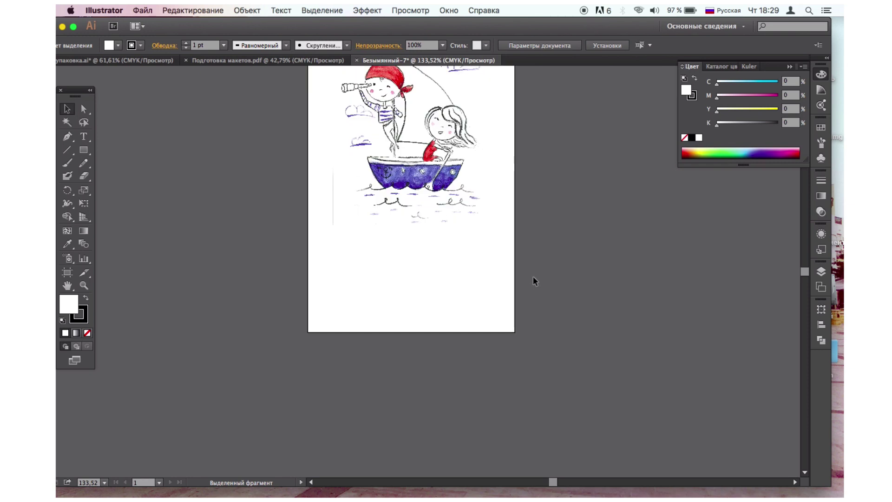
click(425, 278)
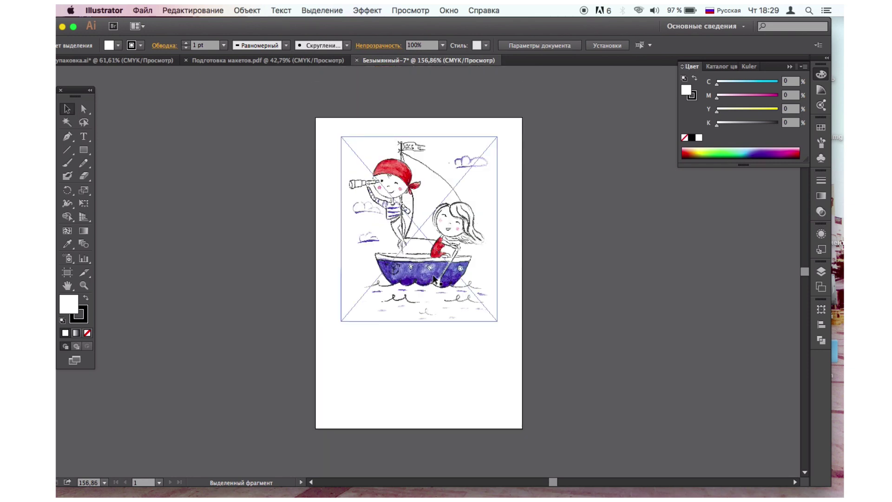
scroll(613, 300, up, 3)
click(173, 359)
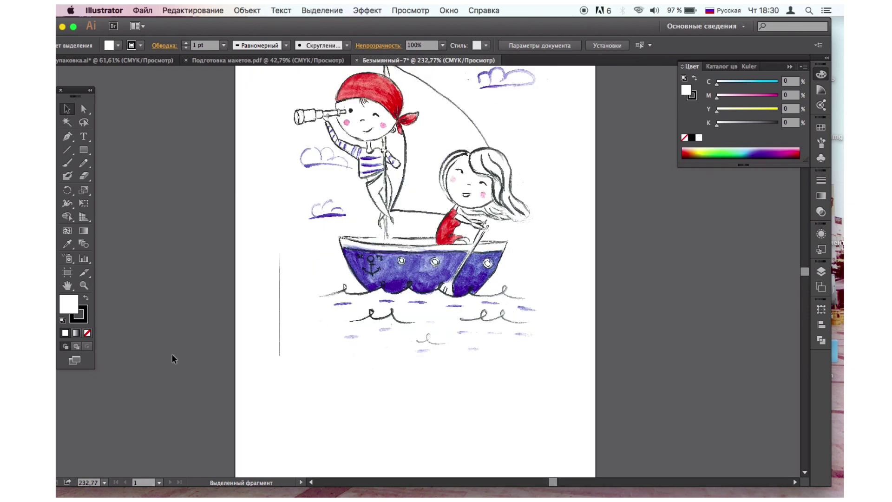
click(83, 150)
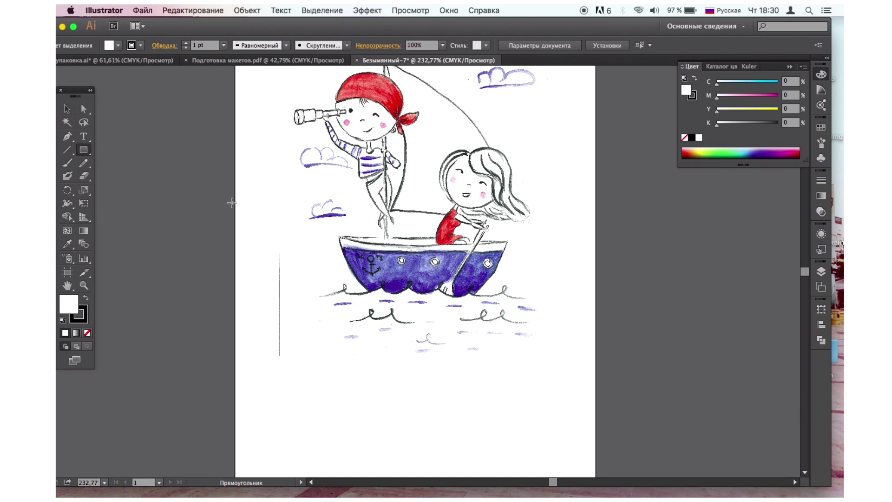
mouse_move(250, 203)
mouse_down()
mouse_move(303, 324)
mouse_move(296, 374)
mouse_up()
click(81, 314)
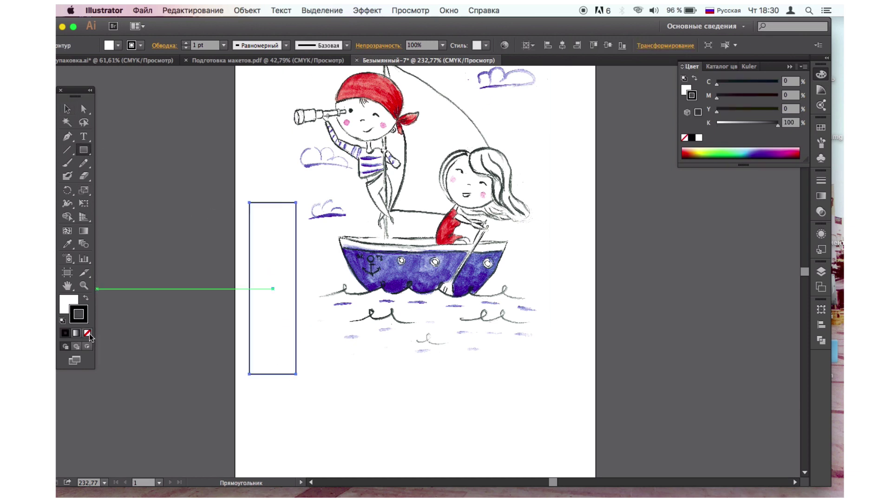
click(87, 332)
key(v)
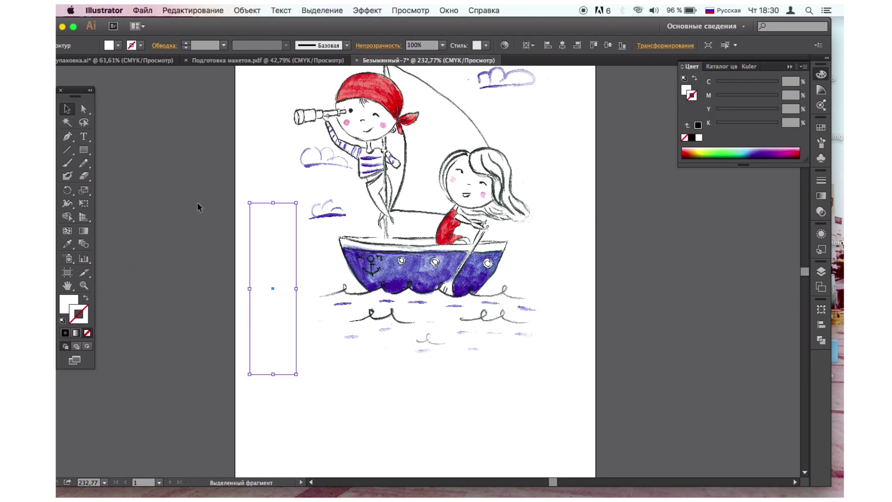
click(200, 207)
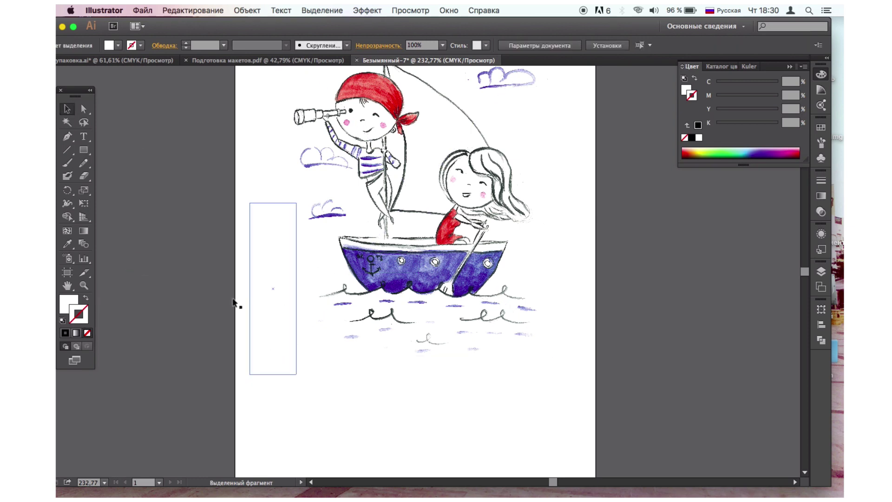
Step: Embed the linked boat illustration in the document and deselect it
scroll(215, 248, down, 3)
drag(247, 215, 300, 279)
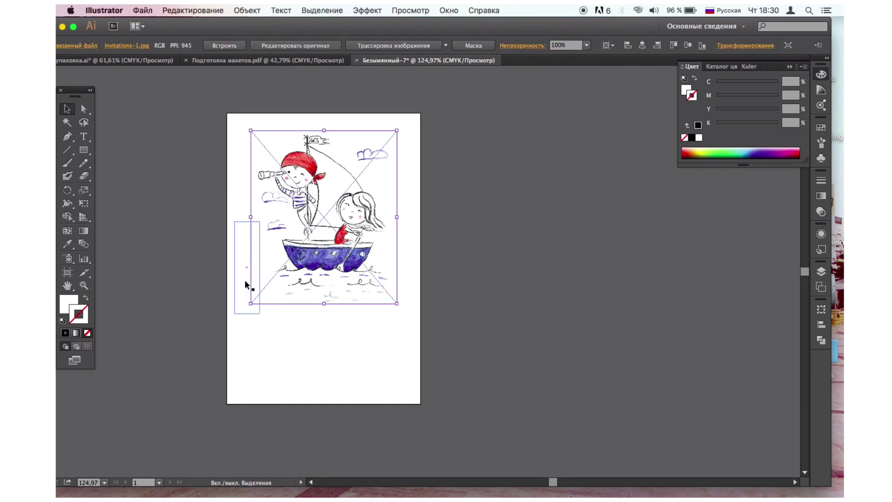
shift+click(248, 252)
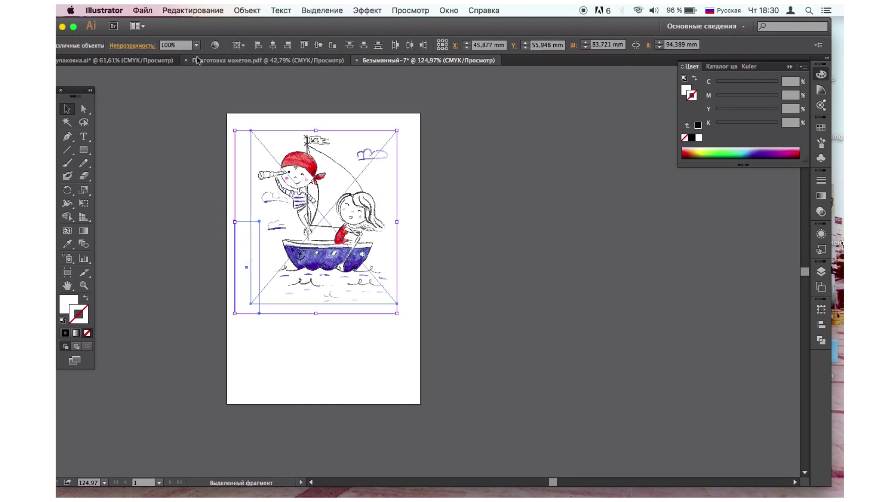
click(528, 263)
click(341, 247)
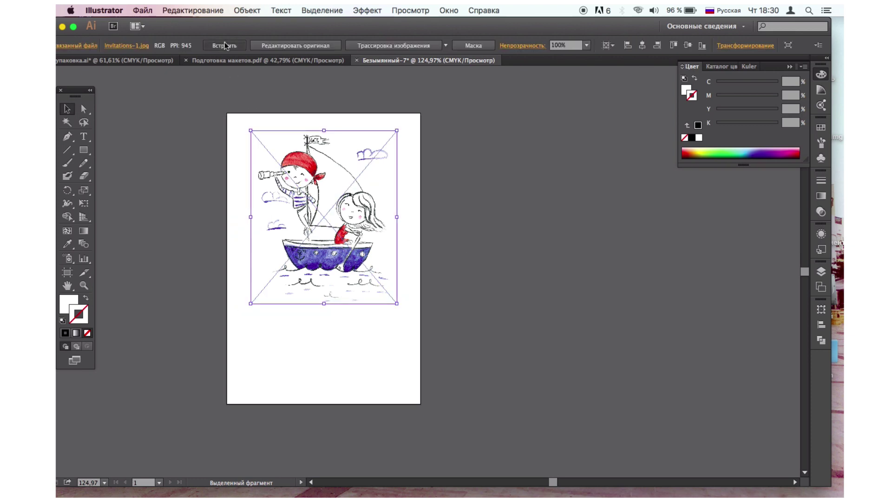
click(224, 46)
click(202, 179)
Step: Add the text "Happy New Year!" below the boat illustration and scale it up proportionally to about 26 pt
scroll(455, 390, left, 3)
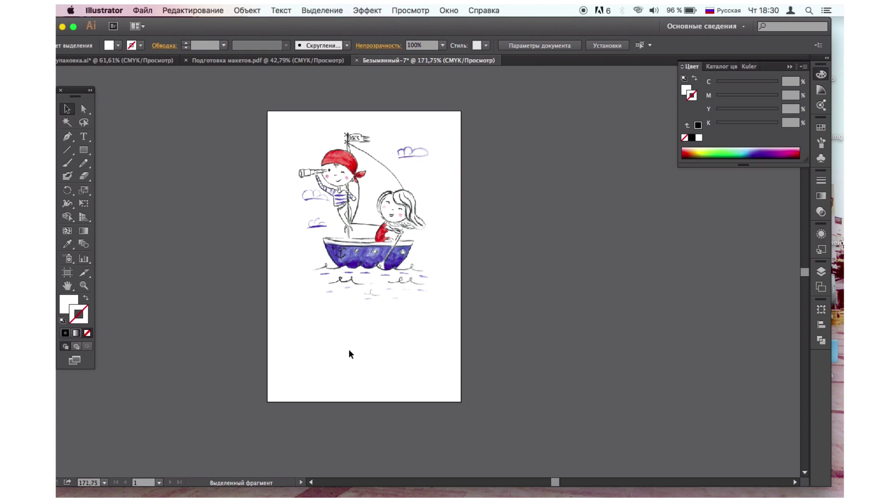
scroll(350, 354, up, 3)
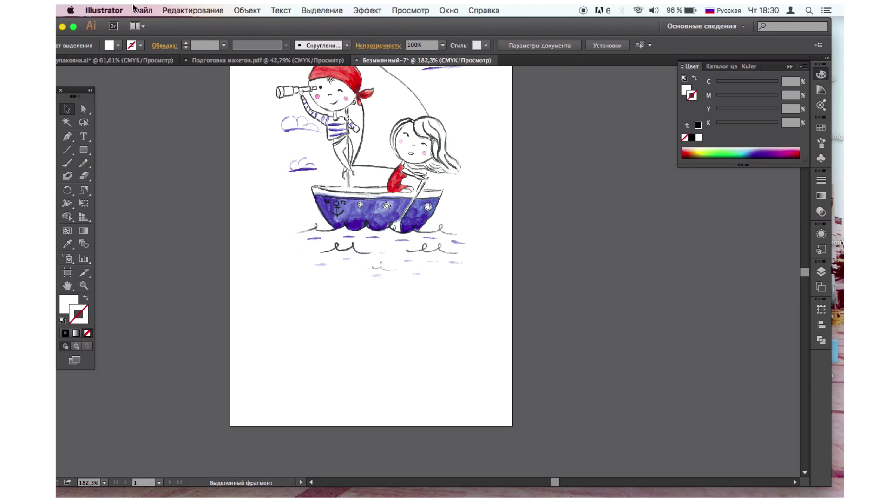
scroll(278, 369, up, 3)
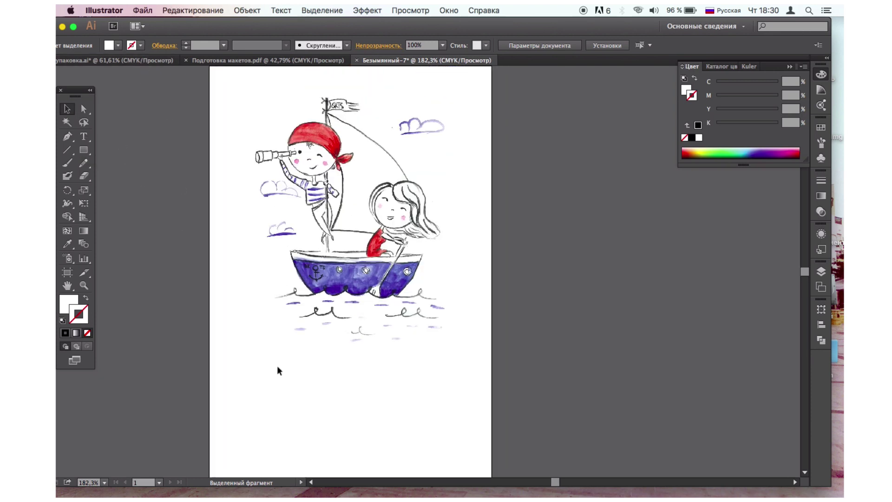
scroll(278, 370, down, 3)
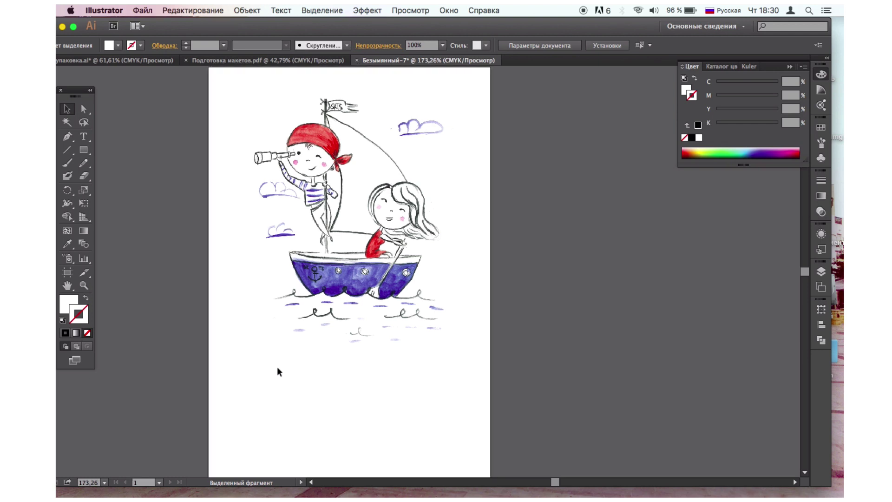
click(84, 136)
click(300, 331)
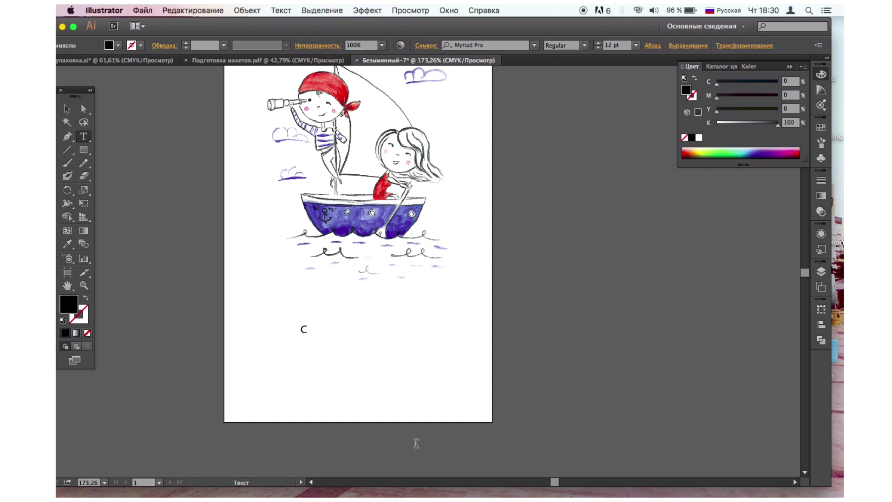
text(С)
key(shift+Left)
text(Рф)
key(shift+Left)
key(shift+Left)
key(super+space)
text(H)
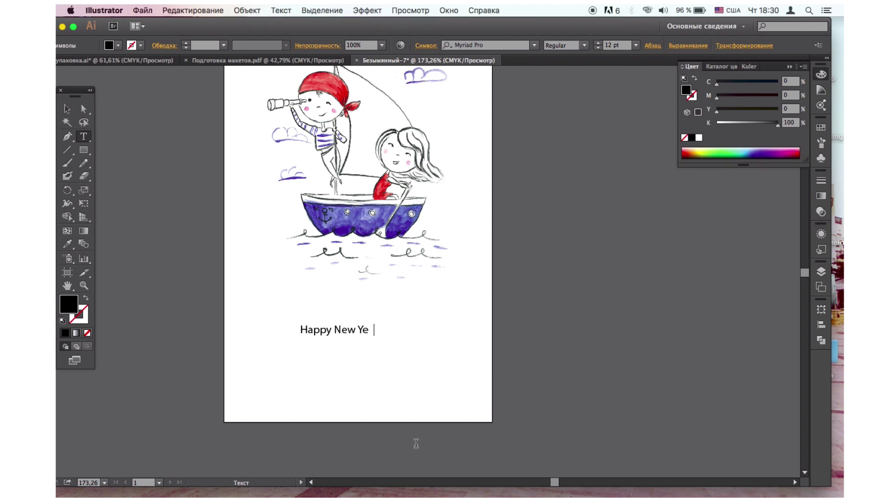
text(!)
key(Escape)
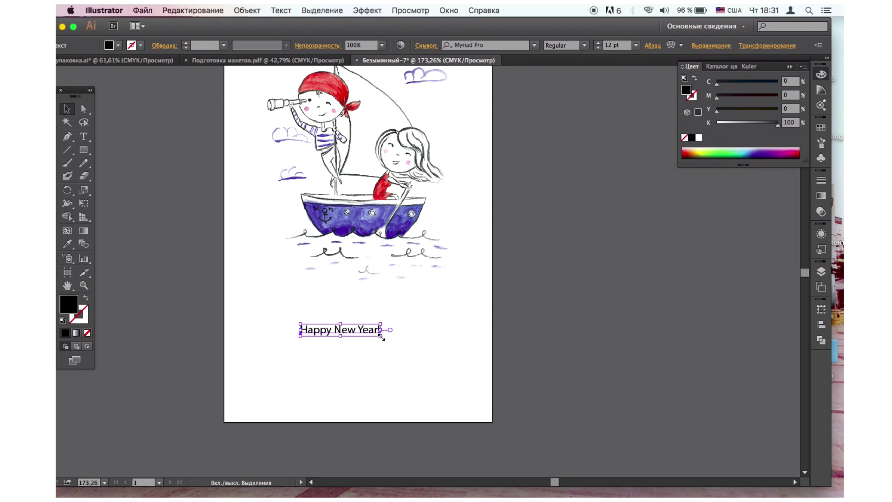
drag(381, 337, 405, 355)
click(548, 354)
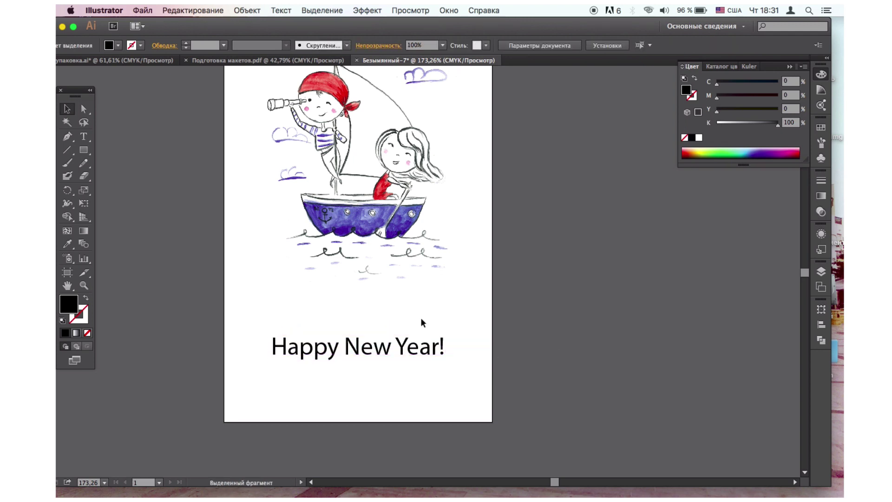
Step: Move the boat illustration and the greeting text slightly lower on the artboard
scroll(422, 321, down, 3)
drag(401, 307, 402, 324)
click(510, 303)
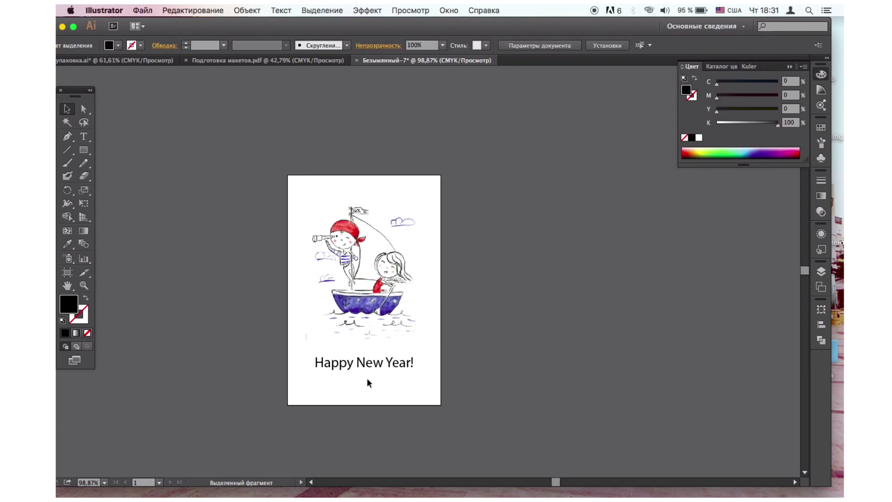
drag(367, 371, 368, 382)
click(514, 353)
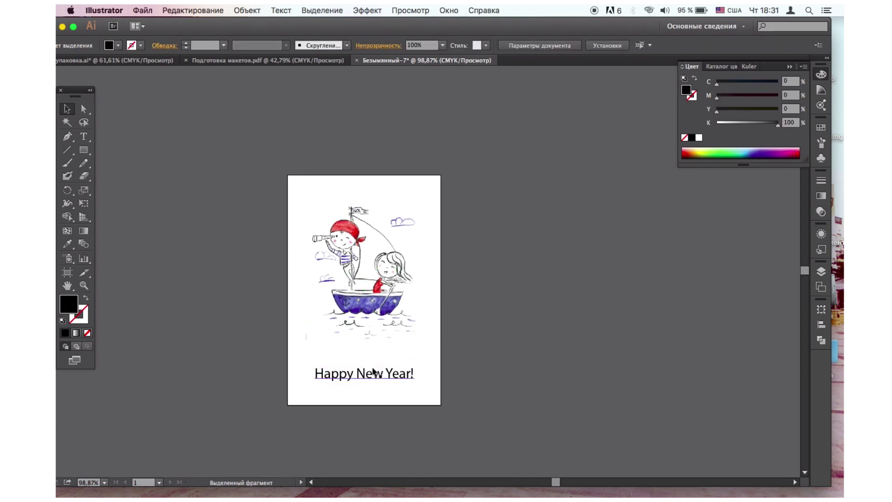
Step: Change the greeting text's font to Monaco and set its size to 24 pt
click(374, 376)
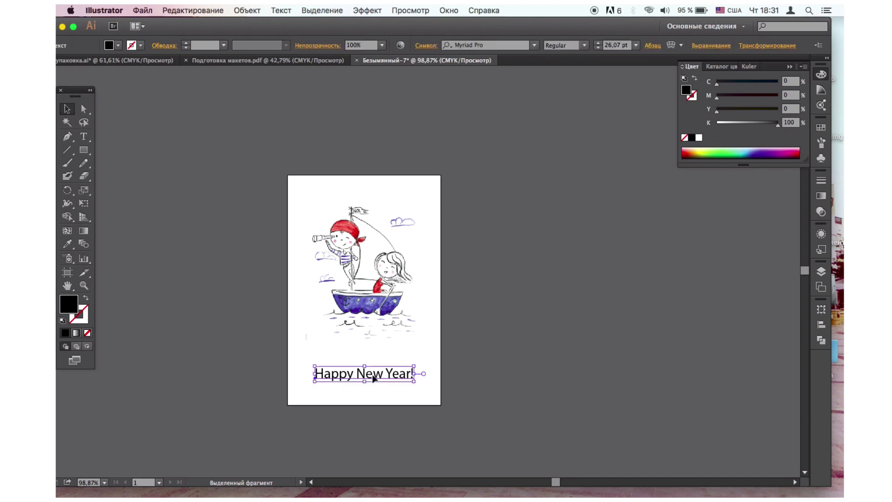
click(535, 45)
click(535, 46)
click(535, 46)
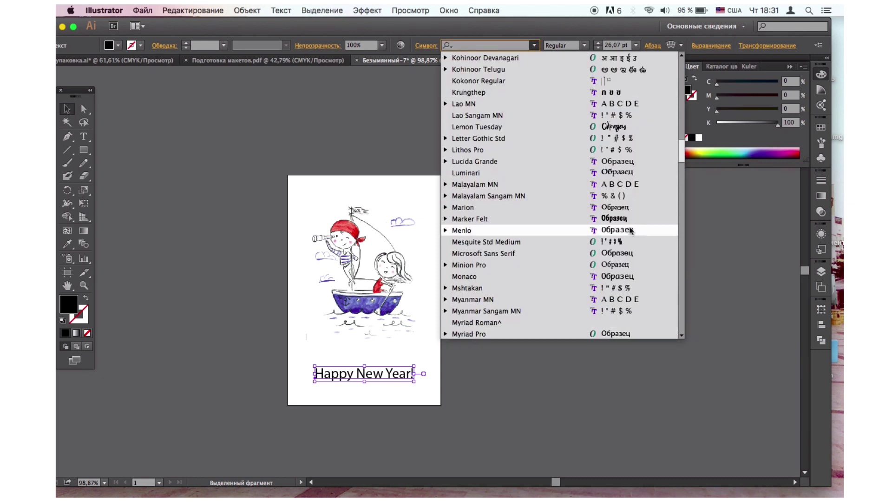
scroll(630, 230, down, 2)
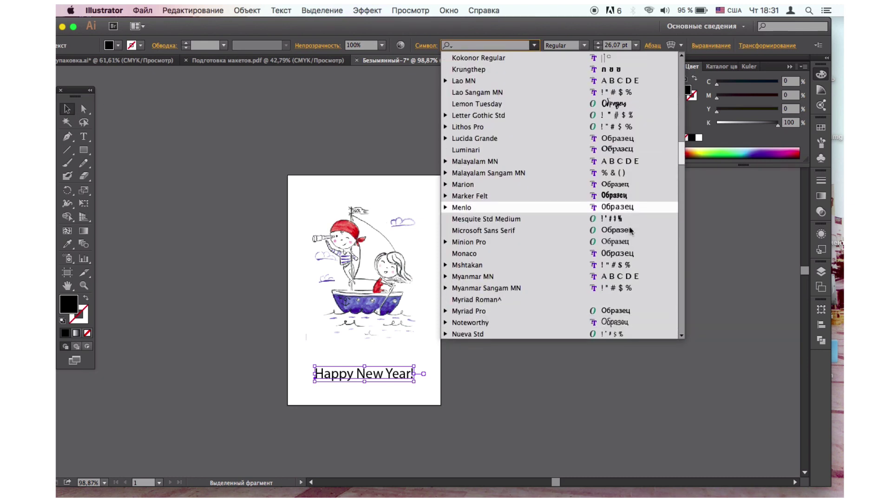
click(604, 257)
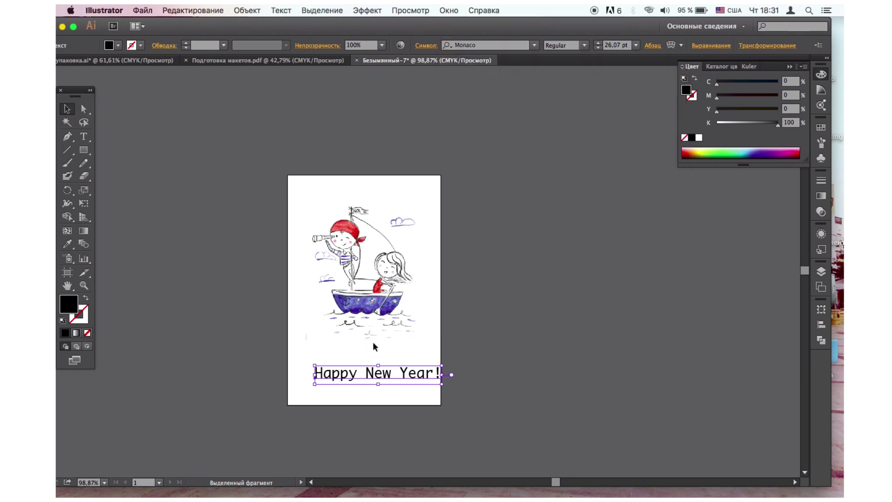
click(598, 47)
click(598, 48)
click(598, 48)
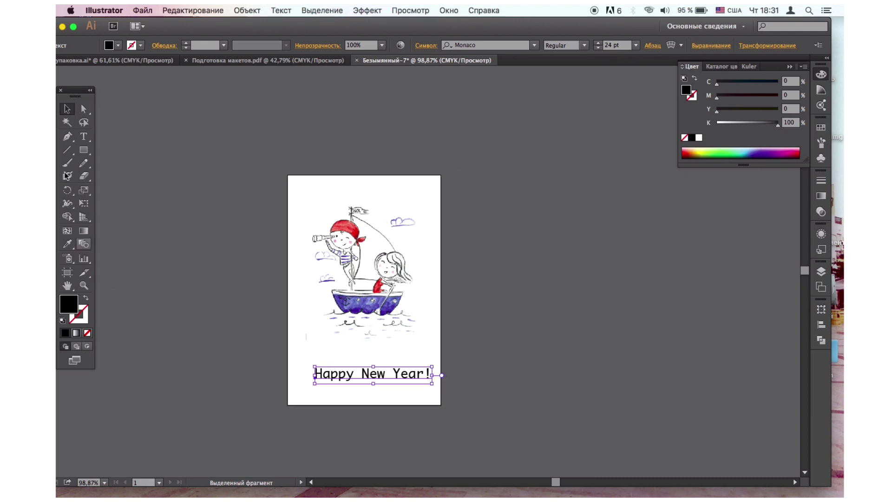
Step: Recolour the greeting text with the Eyedropper, trying the boat's blue and settling on the red of the boy's bandana
click(67, 243)
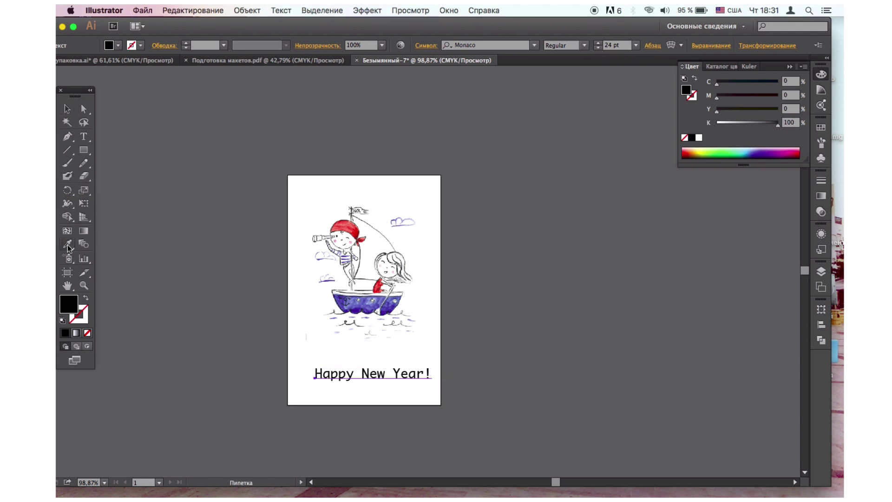
click(359, 306)
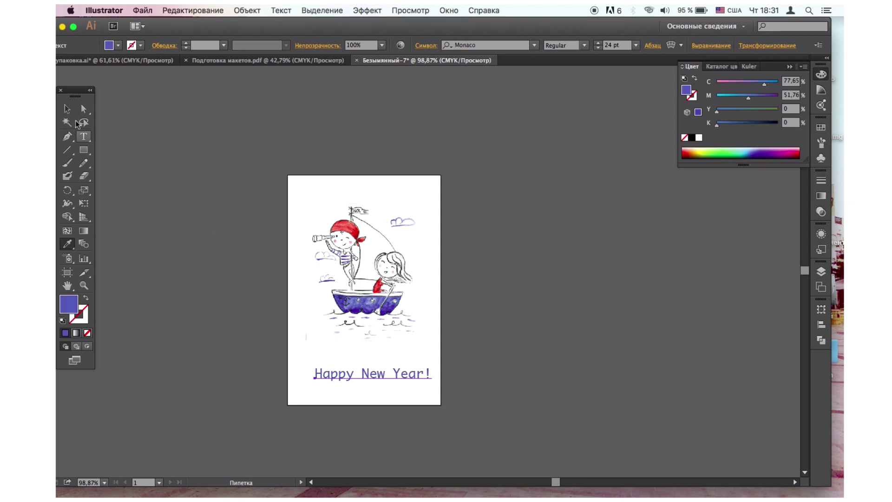
click(355, 230)
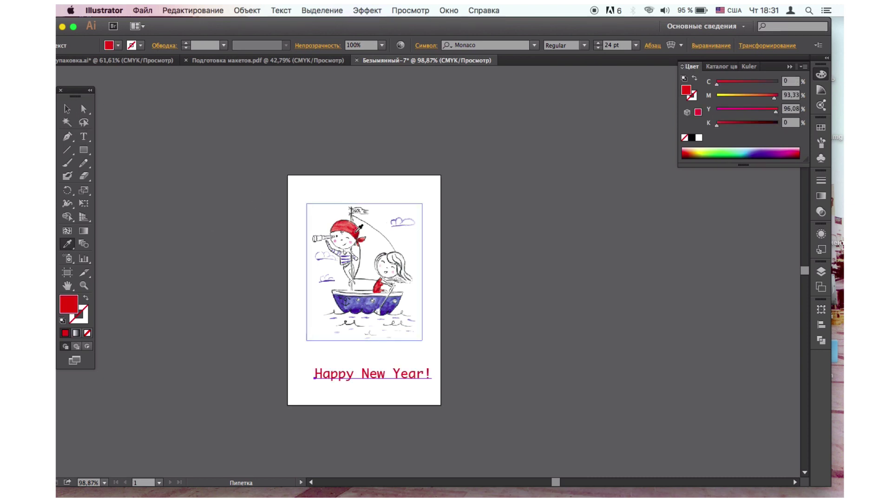
Step: Centre the greeting text horizontally on the artboard and deselect it
click(66, 109)
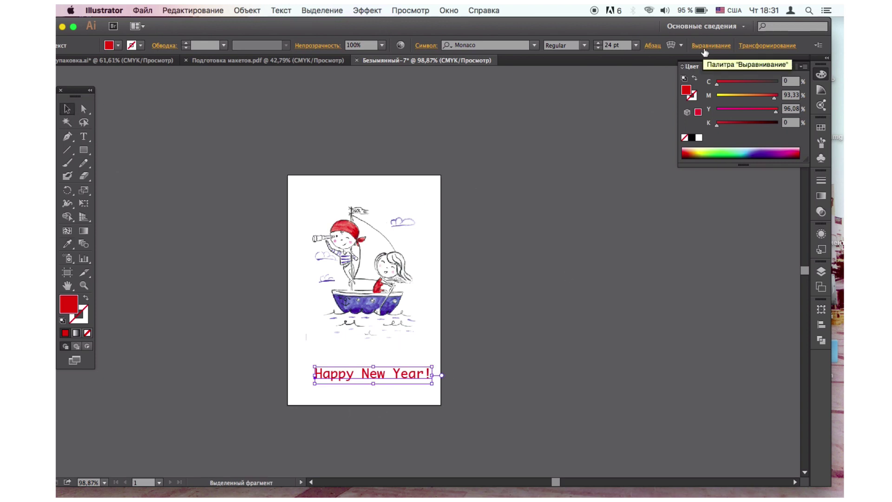
click(705, 46)
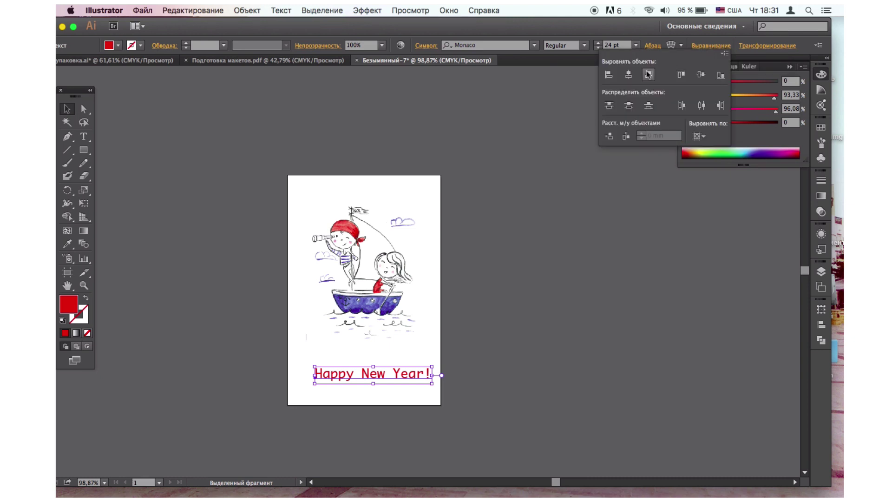
click(629, 75)
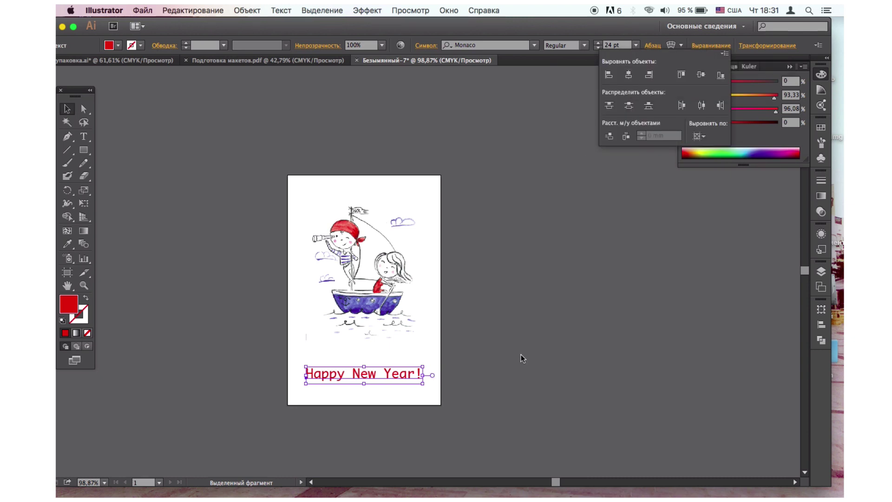
click(543, 335)
click(543, 335)
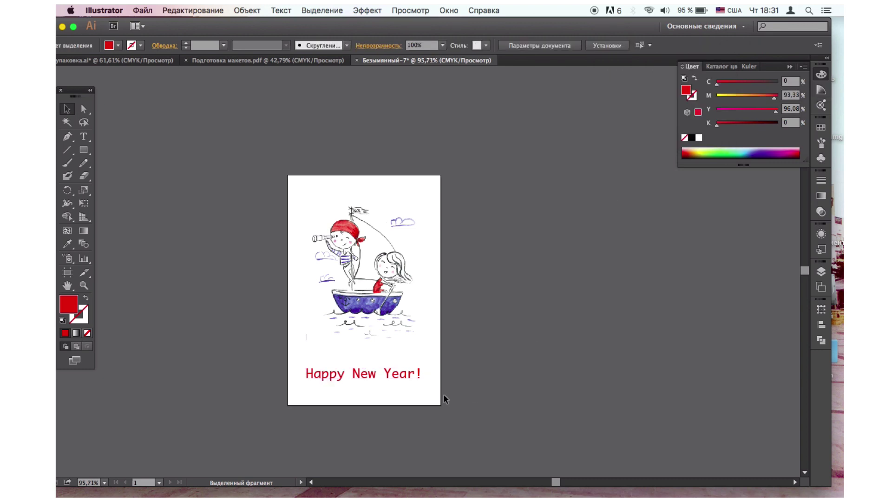
Step: Move the white cover rectangle straight down about 4 mm to hide the exposed end of the stray line
scroll(443, 398, up, 2)
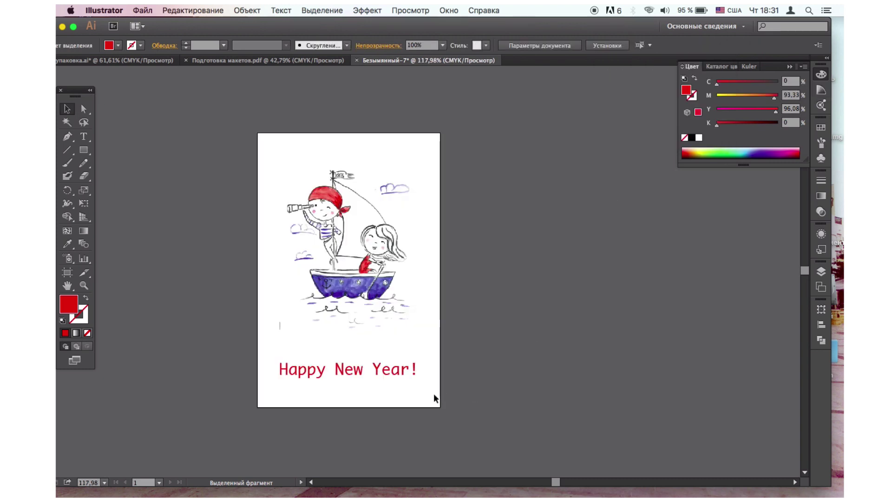
drag(278, 308, 279, 320)
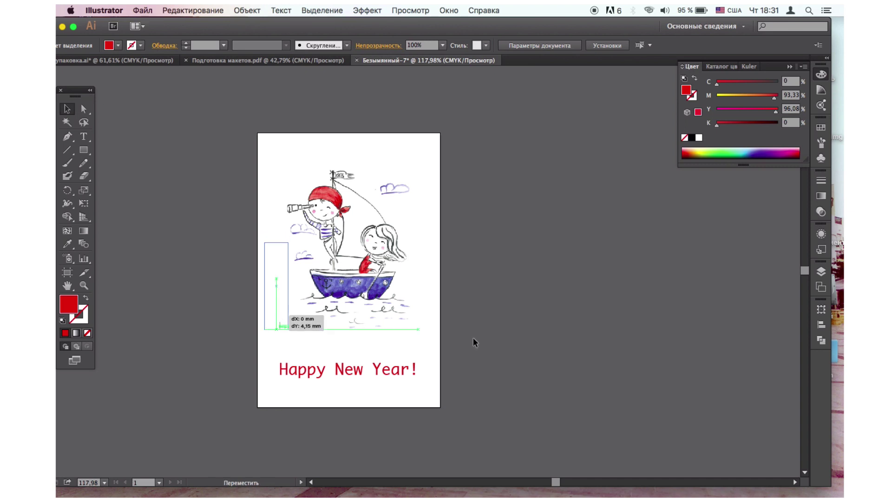
click(496, 353)
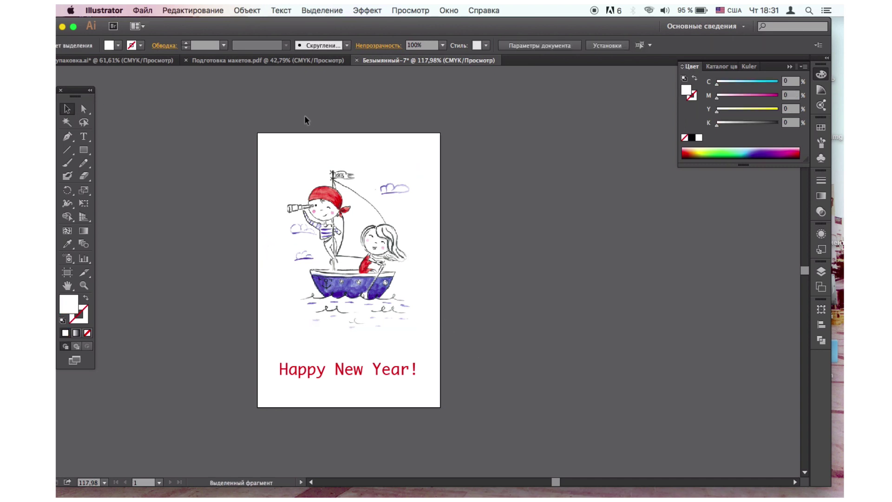
Step: Prepare a Save for Web export of the card with the image width set to 2000 px and proceed to saving the file
click(151, 11)
click(179, 134)
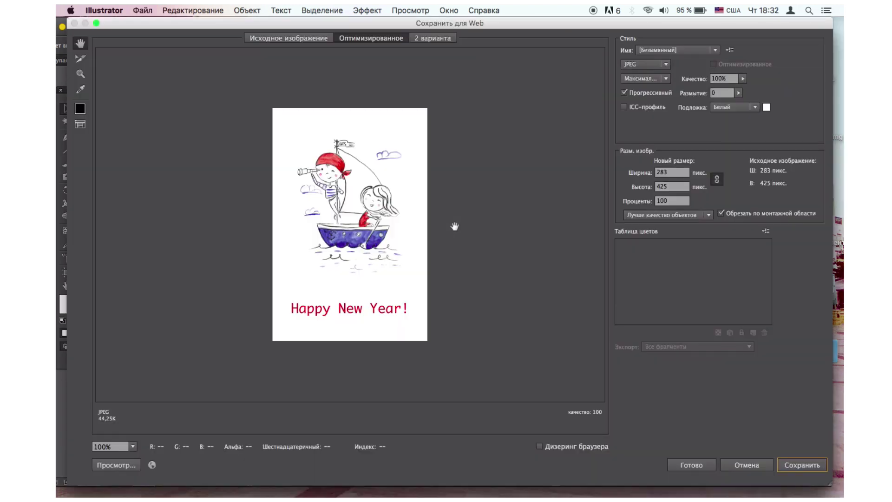
click(679, 171)
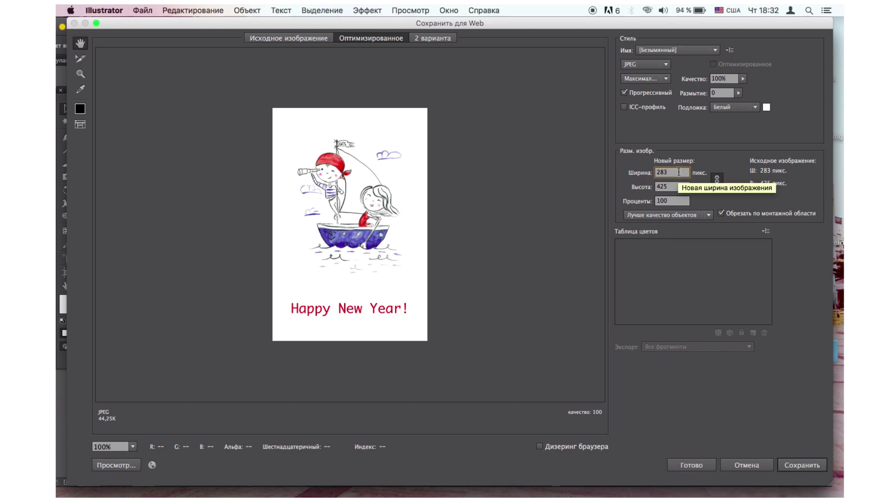
key(BackSpace)
key(BackSpace)
text(000)
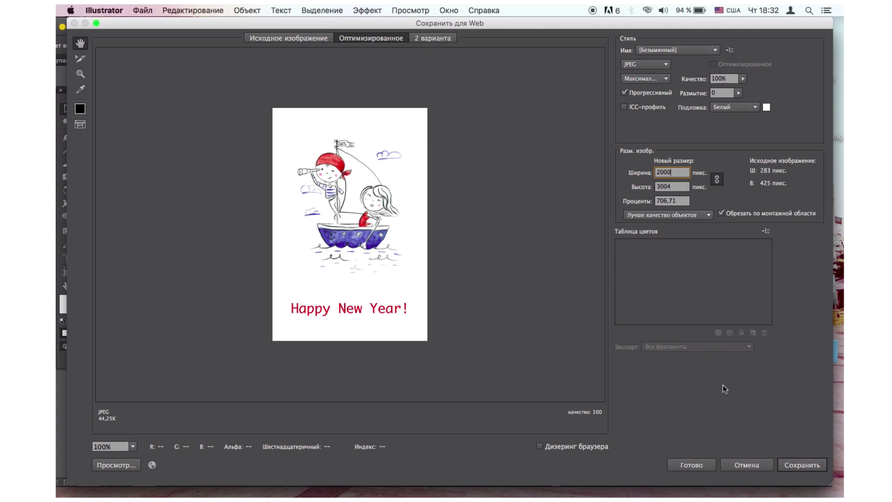
click(795, 468)
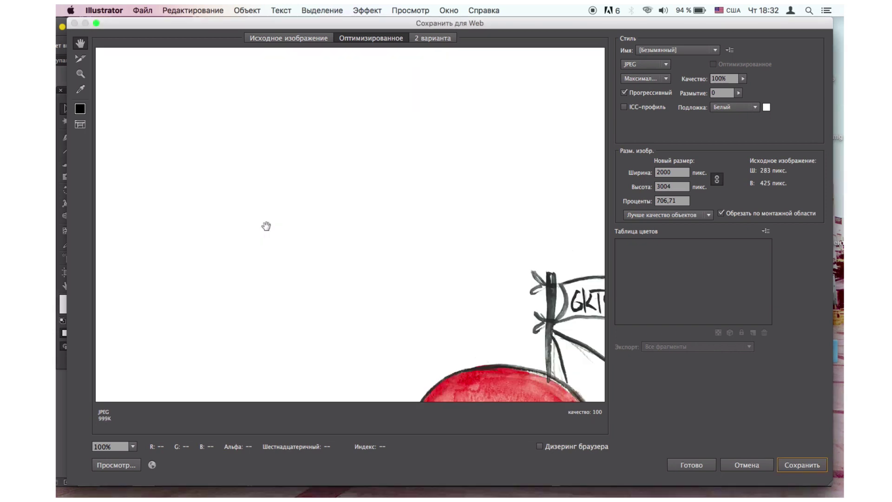
click(803, 465)
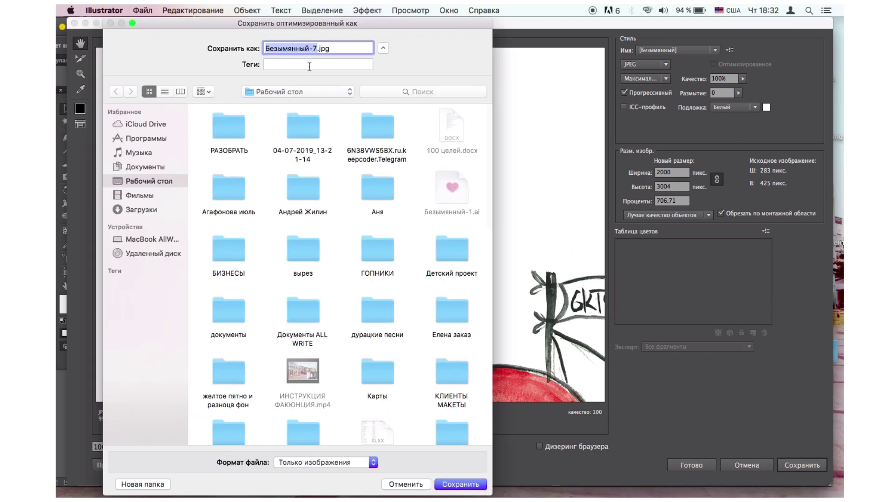
key(BackSpace)
text(jnrhsnrf)
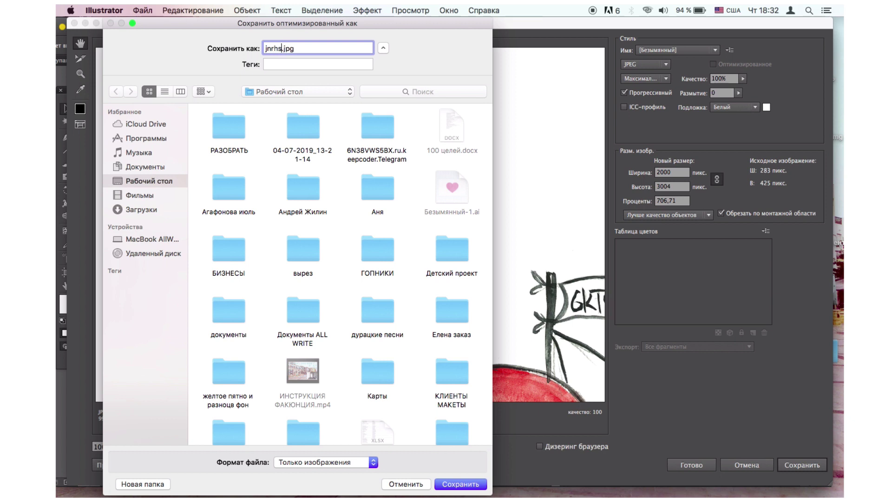
key(BackSpace)
key(BackSpace)
key(BackSpace)
key(BackSpace)
key(BackSpace)
key(BackSpace)
key(BackSpace)
key(BackSpace)
key(ctrl+space)
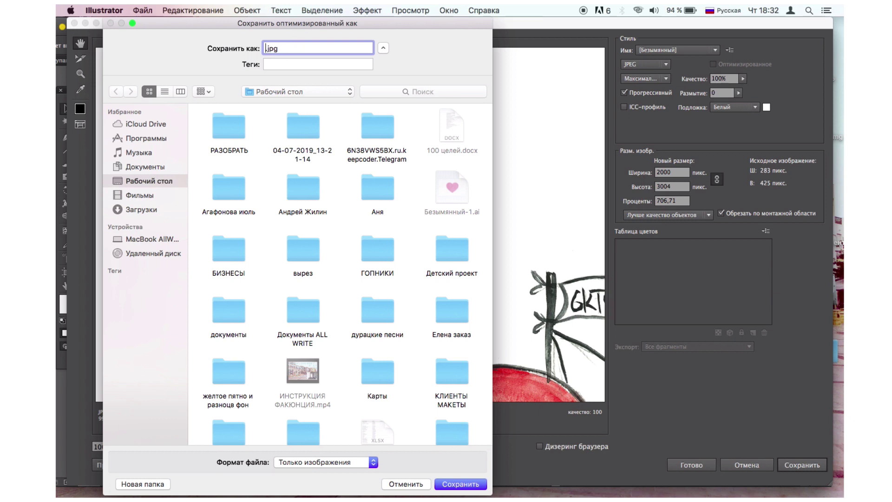
key(ctrl+space)
Step: Name the exported image postcard.jpg and save it to the desktop
text(postc)
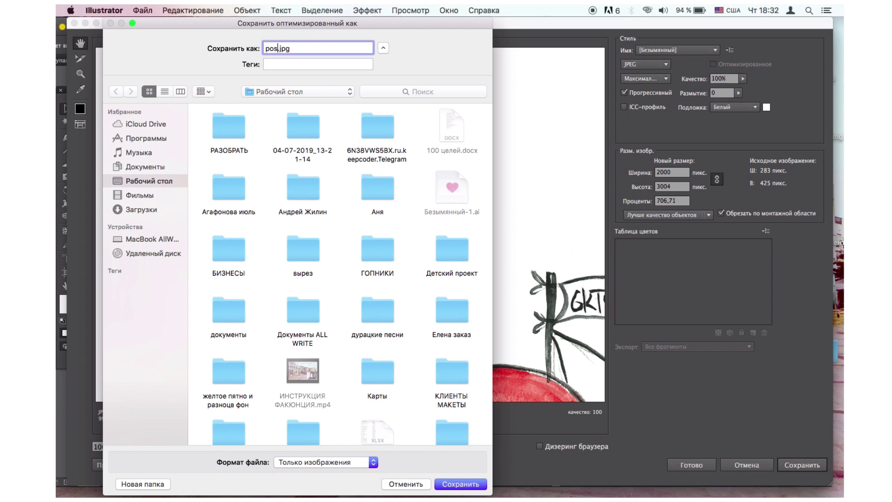
text(ard)
click(461, 484)
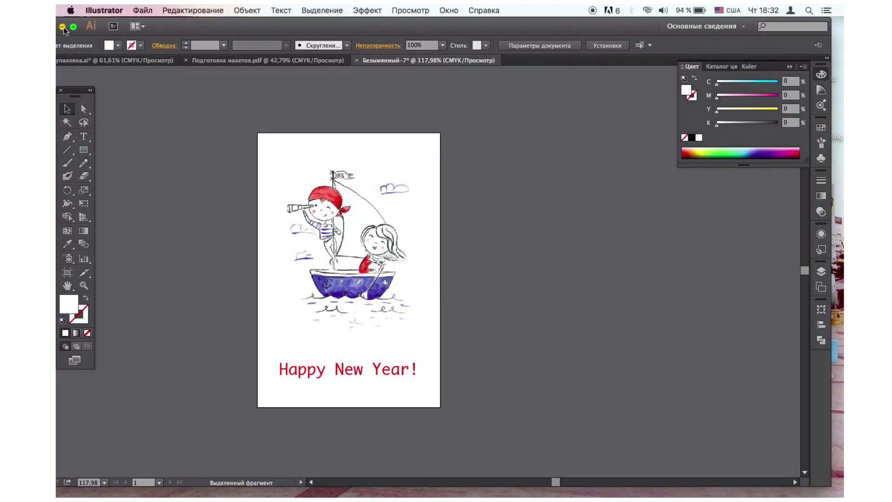
Step: Switch to the desktop, clear the open windows out of the way and open a quick preview of postcard.jpg
click(62, 27)
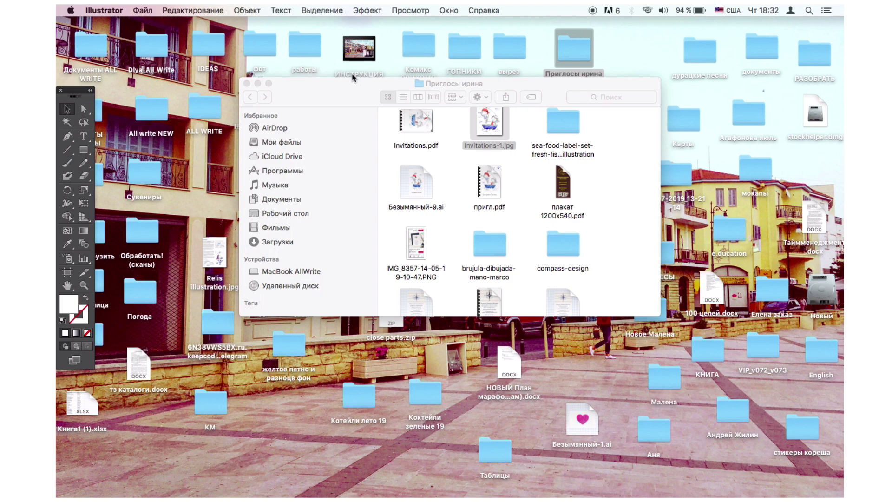
click(247, 83)
click(407, 172)
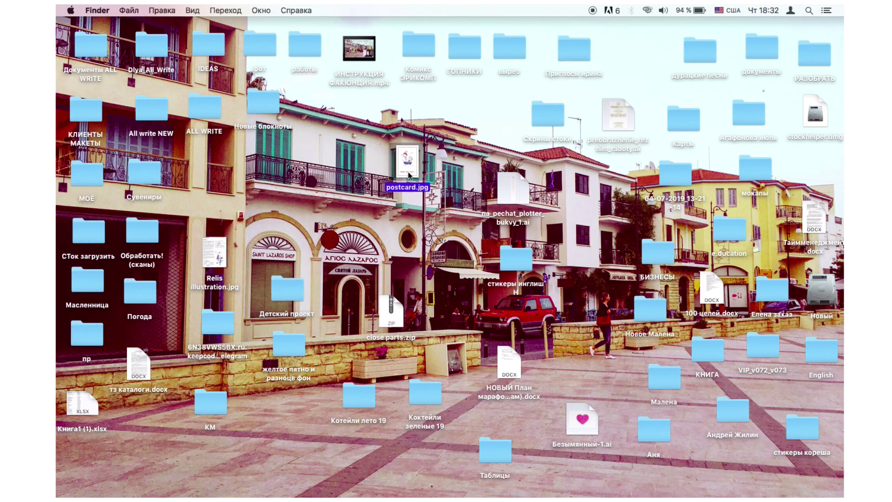
key(space)
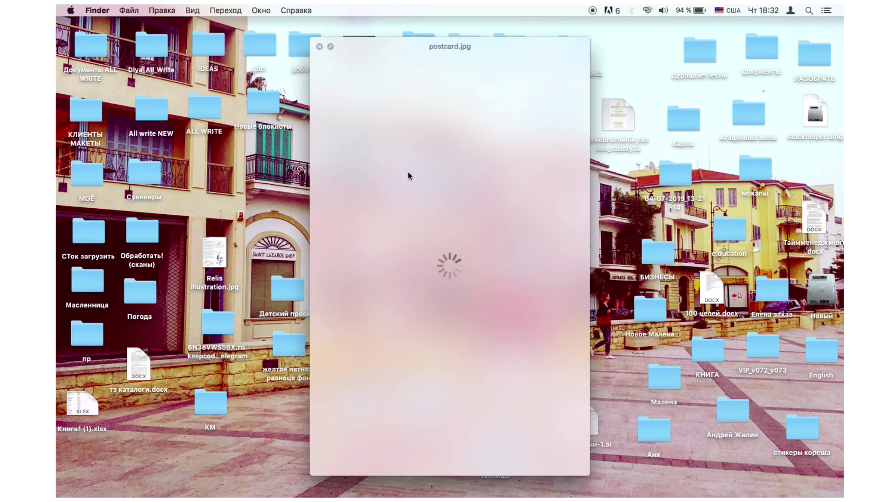
Step: Examine the exported picture's quality up close around the boat and the girl's face, review the whole card and close the preview
scroll(436, 264, up, 5)
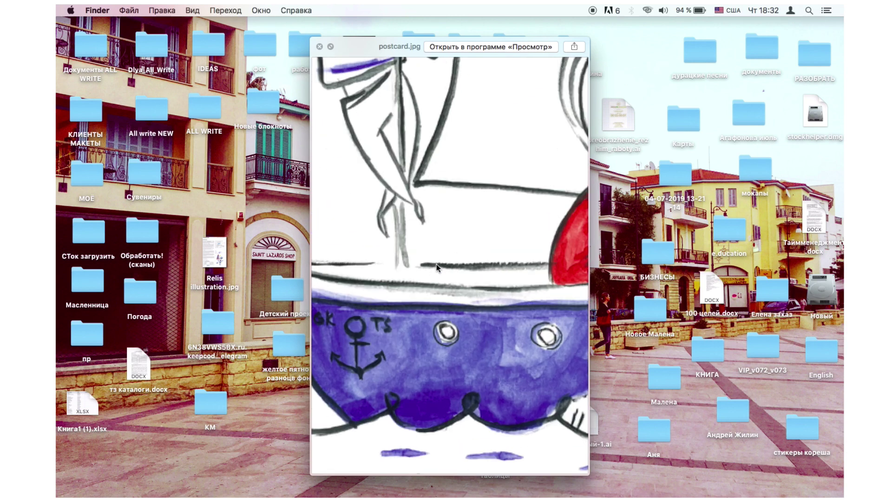
scroll(436, 264, down, 5)
scroll(436, 264, up, 4)
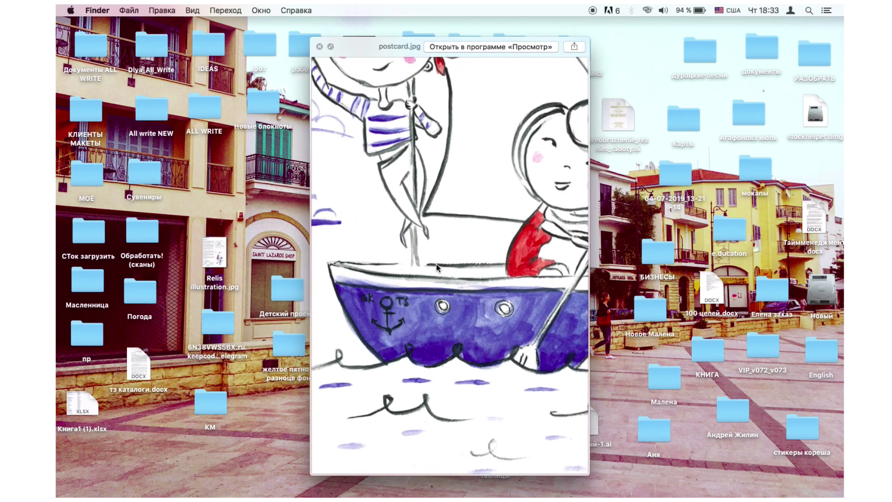
scroll(436, 264, up, 6)
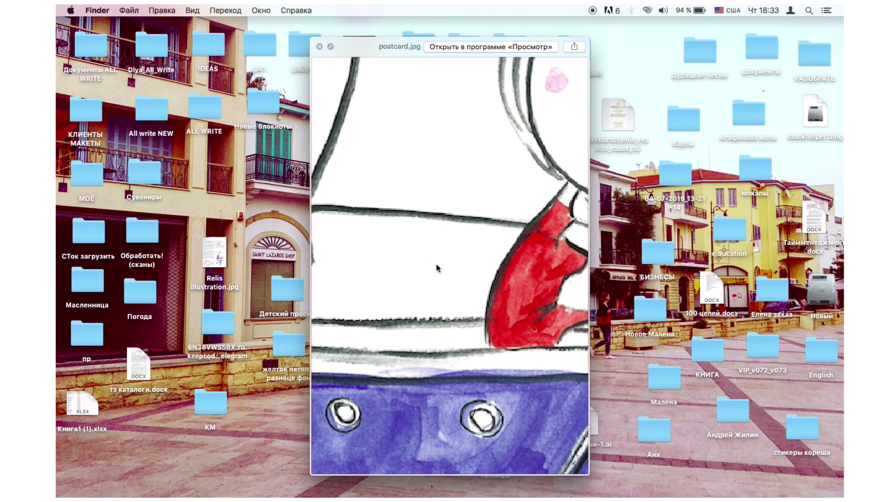
scroll(436, 264, up, 10)
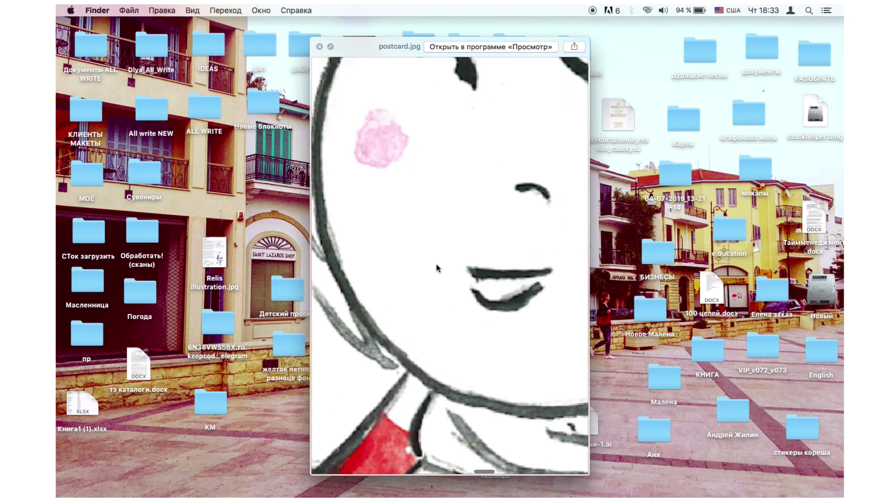
scroll(436, 268, down, 5)
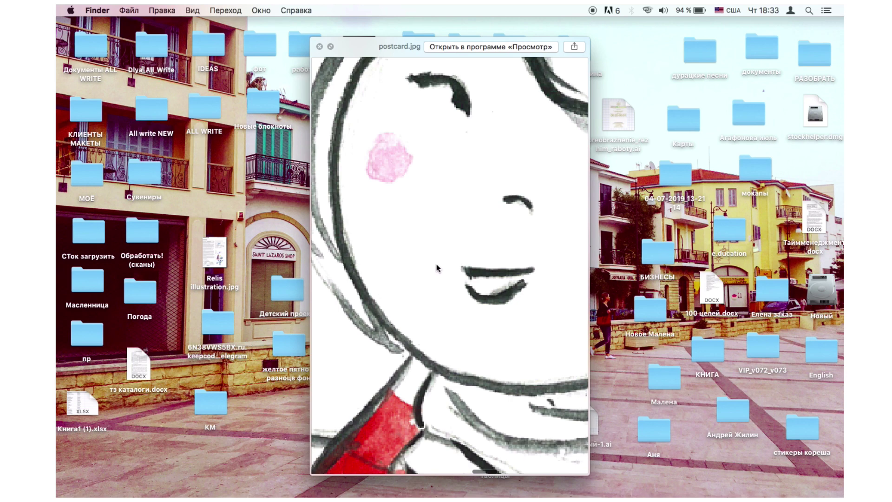
scroll(437, 264, down, 6)
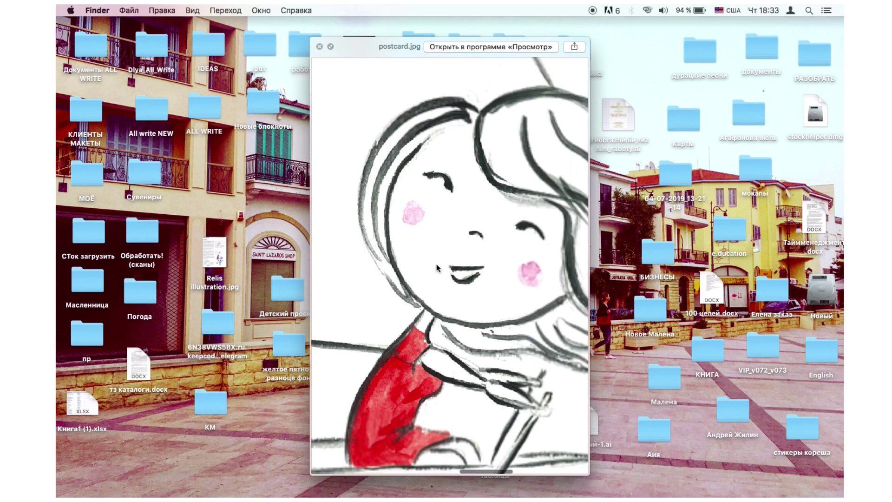
scroll(436, 268, down, 8)
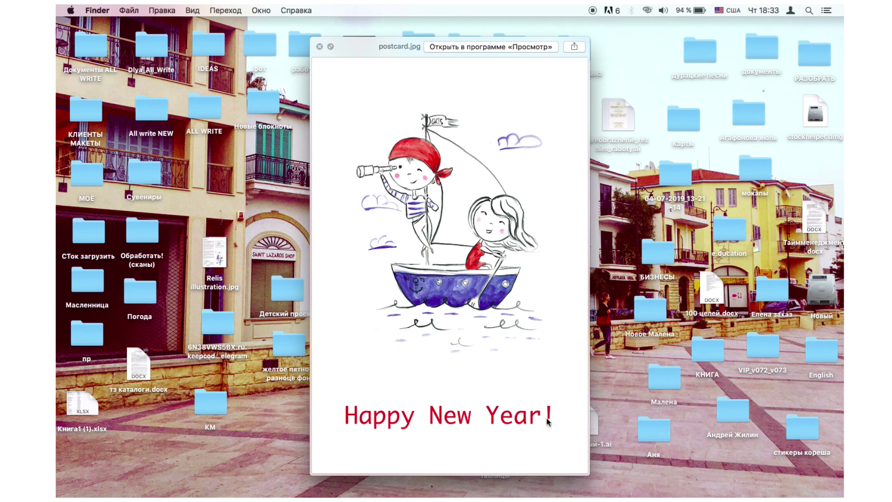
click(319, 46)
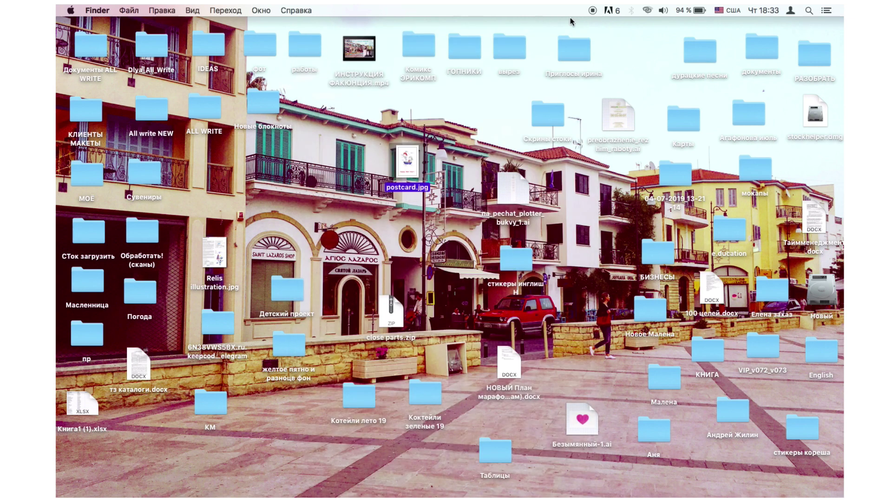